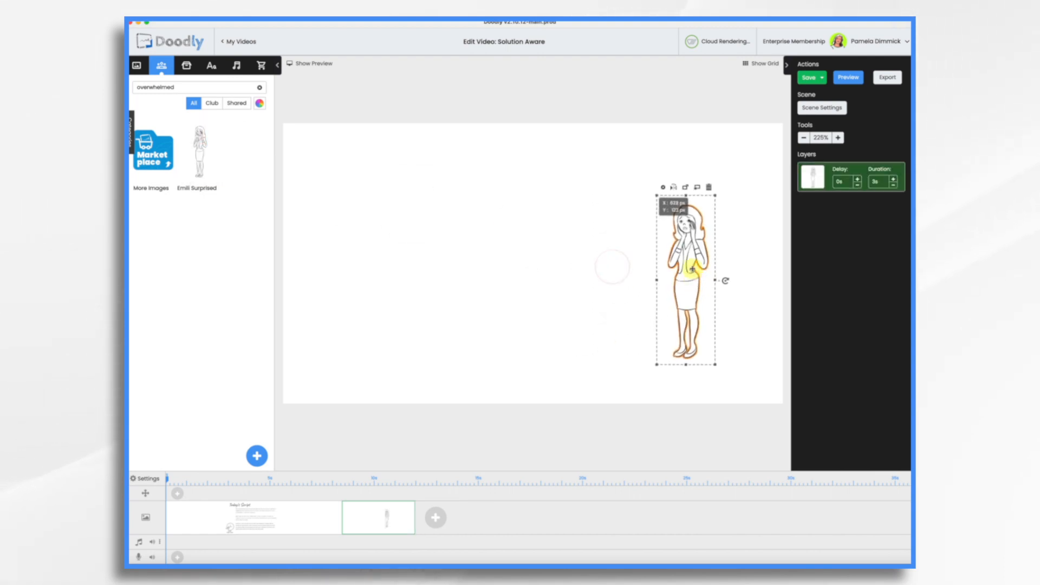
Enlarge the surprised woman character at the right side of the scene
{"action": "left_click_drag", "start_coordinate": [657, 196], "coordinate": [618, 149]}
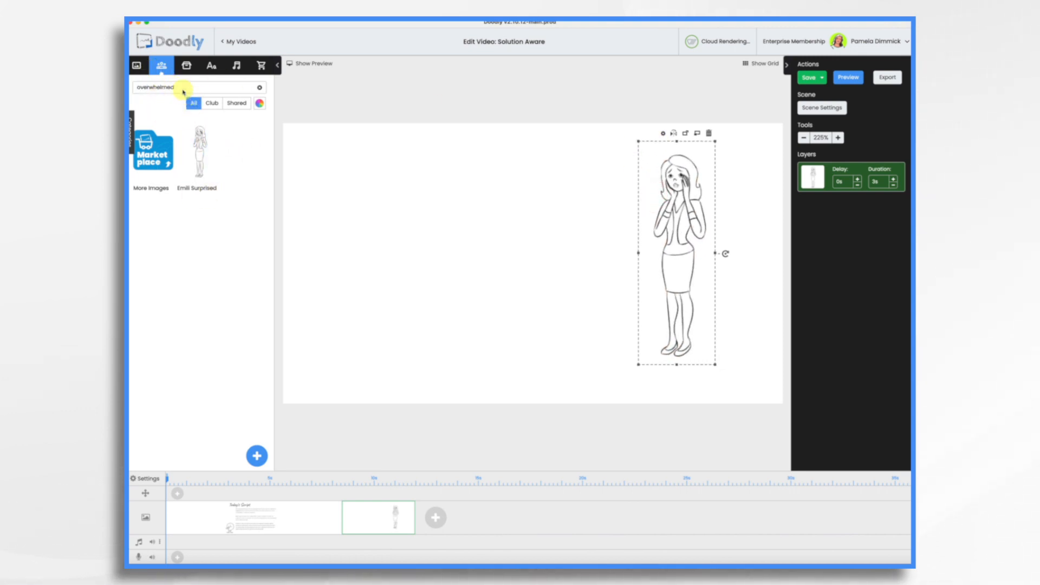
Search the characters for "worried" and place an enlarged Amanda Frustrated in the left half of the scene
{"action": "left_click", "coordinate": [209, 87]}
{"action": "type", "text": "wor"}
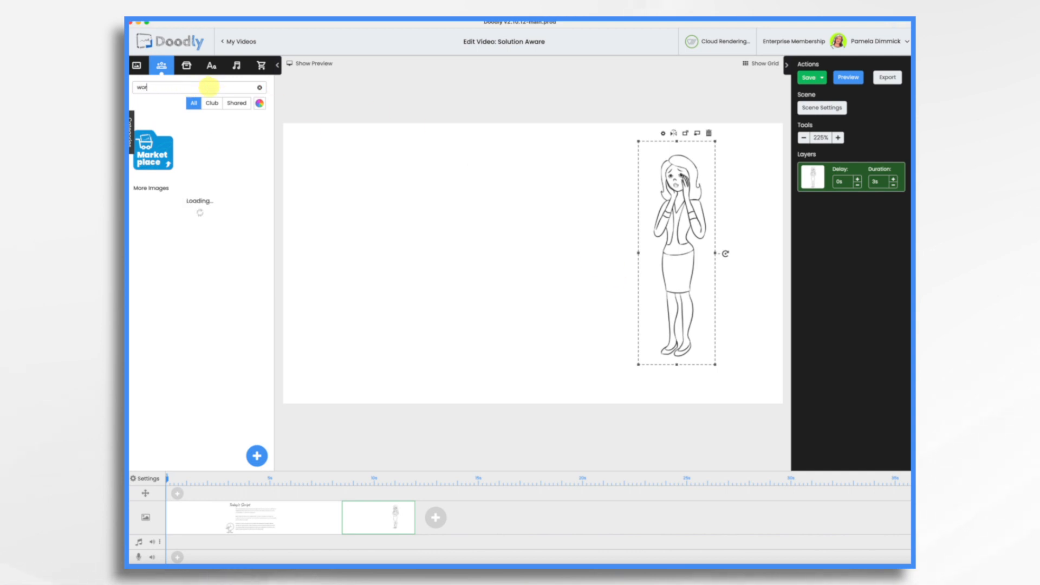
{"action": "type", "text": "ried"}
{"action": "left_click_drag", "start_coordinate": [247, 232], "coordinate": [448, 254]}
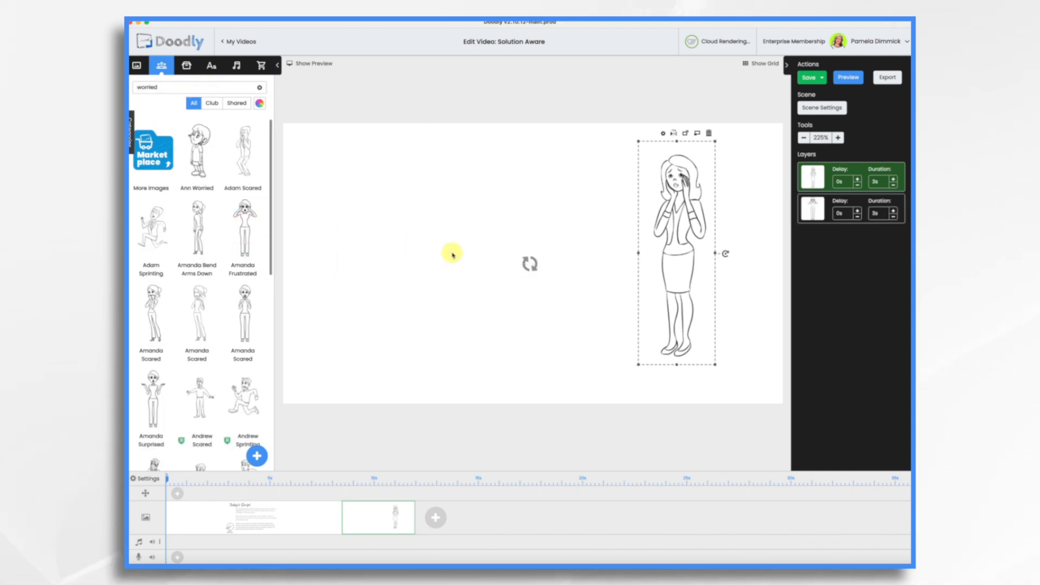
{"action": "left_click", "coordinate": [399, 318]}
{"action": "left_click_drag", "start_coordinate": [416, 332], "coordinate": [488, 387]}
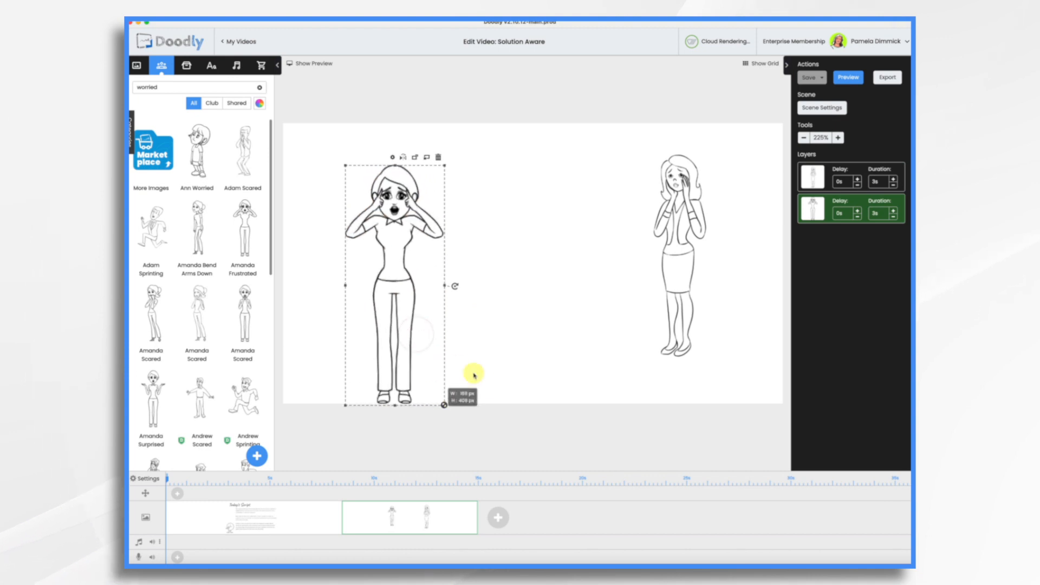
{"action": "left_click_drag", "start_coordinate": [400, 298], "coordinate": [379, 283]}
Delete the surprised woman with long hair from the scene
{"action": "left_click", "coordinate": [677, 298]}
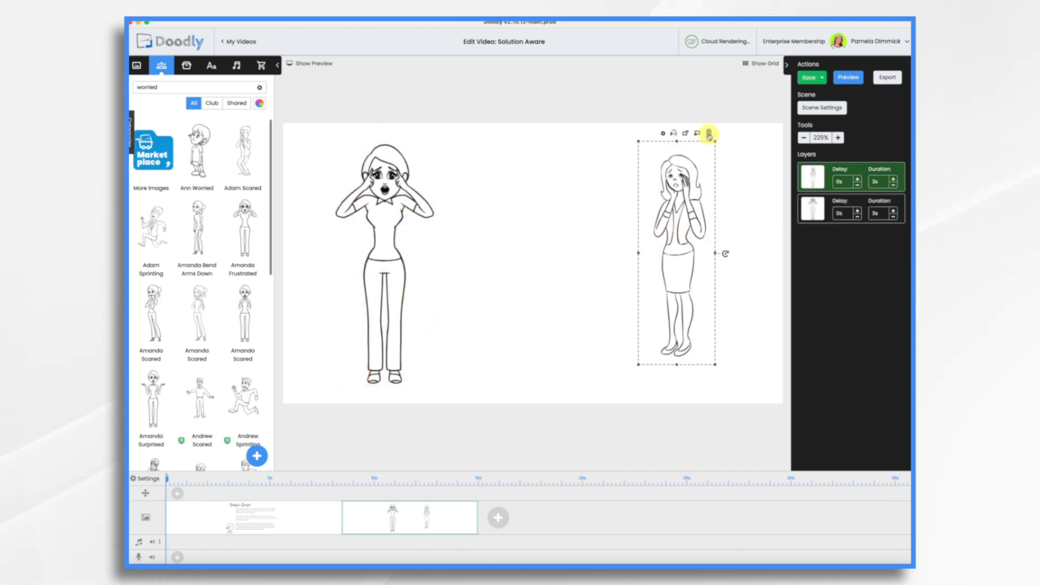
{"action": "left_click", "coordinate": [709, 136]}
{"action": "left_click", "coordinate": [601, 314]}
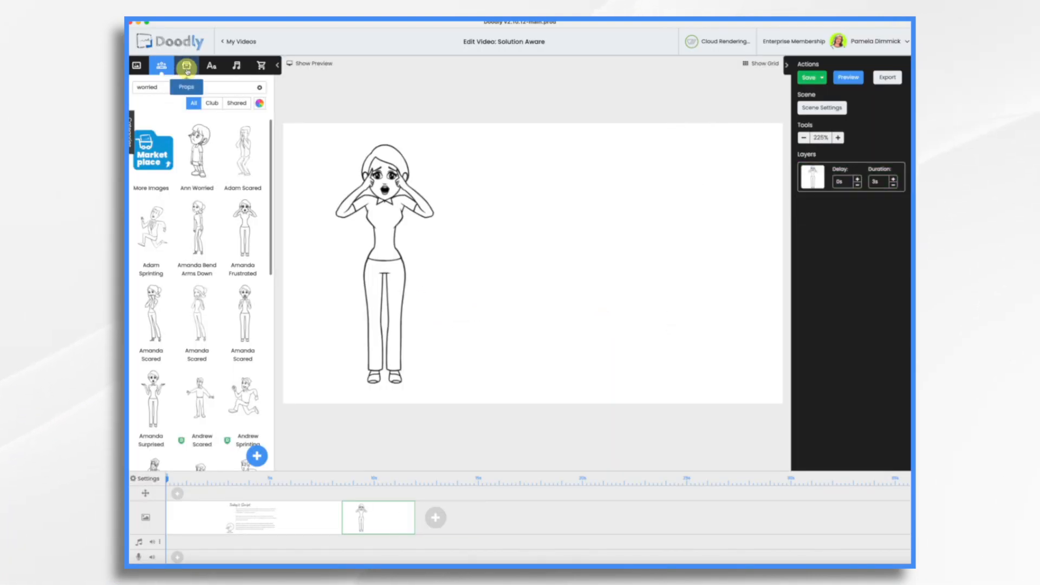
Search the props for "hour" and place an enlarged Hour Glass just right of the worried woman
{"action": "left_click", "coordinate": [187, 67]}
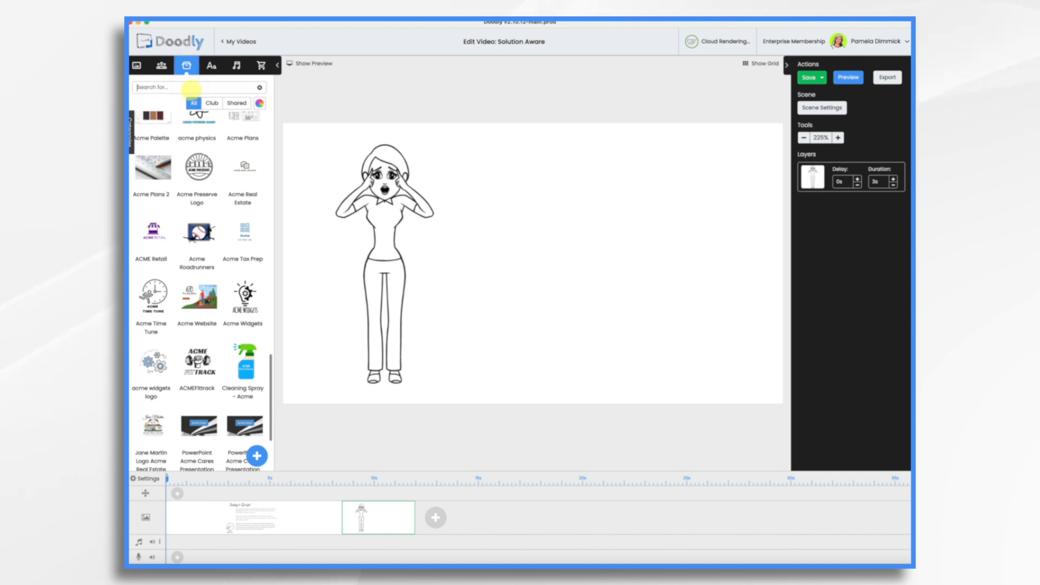
{"action": "type", "text": "hour"}
{"action": "key", "text": "Return"}
{"action": "left_click_drag", "start_coordinate": [200, 132], "coordinate": [529, 263]}
{"action": "left_click_drag", "start_coordinate": [572, 332], "coordinate": [648, 407]}
{"action": "left_click_drag", "start_coordinate": [540, 242], "coordinate": [563, 230]}
{"action": "left_click_drag", "start_coordinate": [664, 152], "coordinate": [688, 122]}
{"action": "left_click_drag", "start_coordinate": [589, 239], "coordinate": [557, 261]}
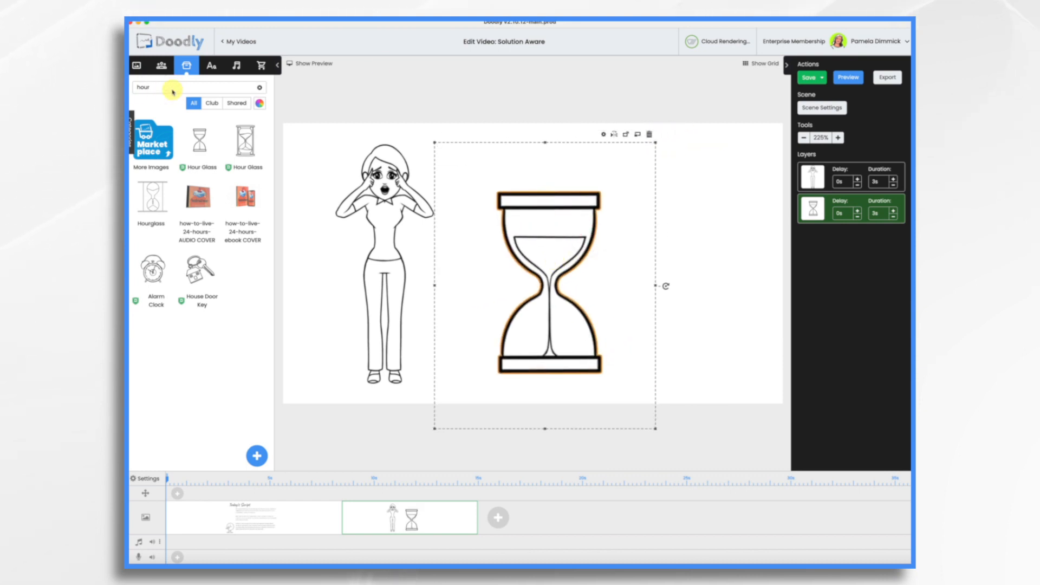
Search the props for "speech" and add the Smartphone Use Speech Bubble at the right side of the scene
{"action": "double_click", "coordinate": [168, 88]}
{"action": "type", "text": "speech"}
{"action": "key", "text": "Return"}
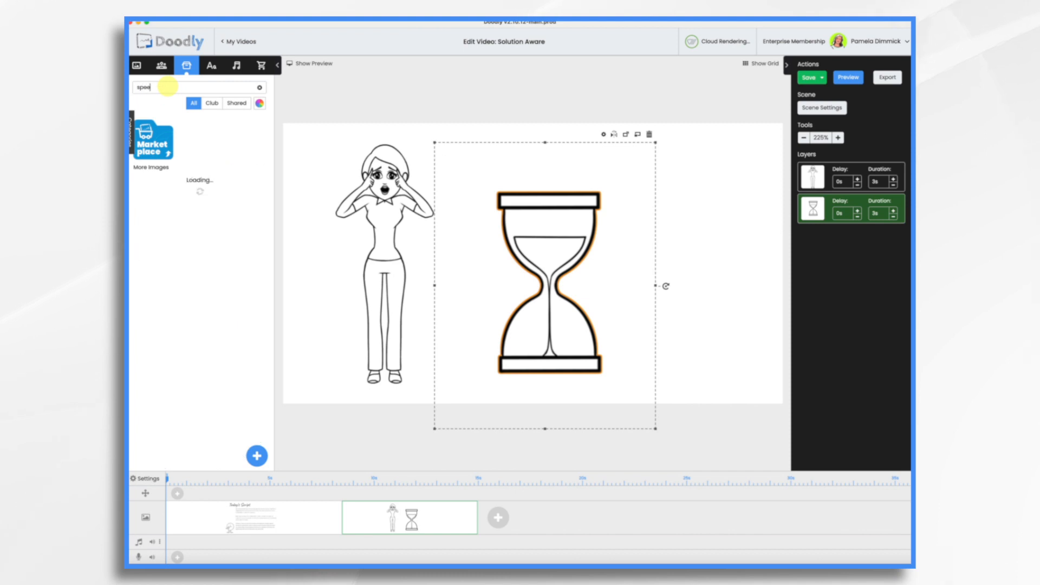
{"action": "left_click_drag", "start_coordinate": [153, 398], "coordinate": [676, 237]}
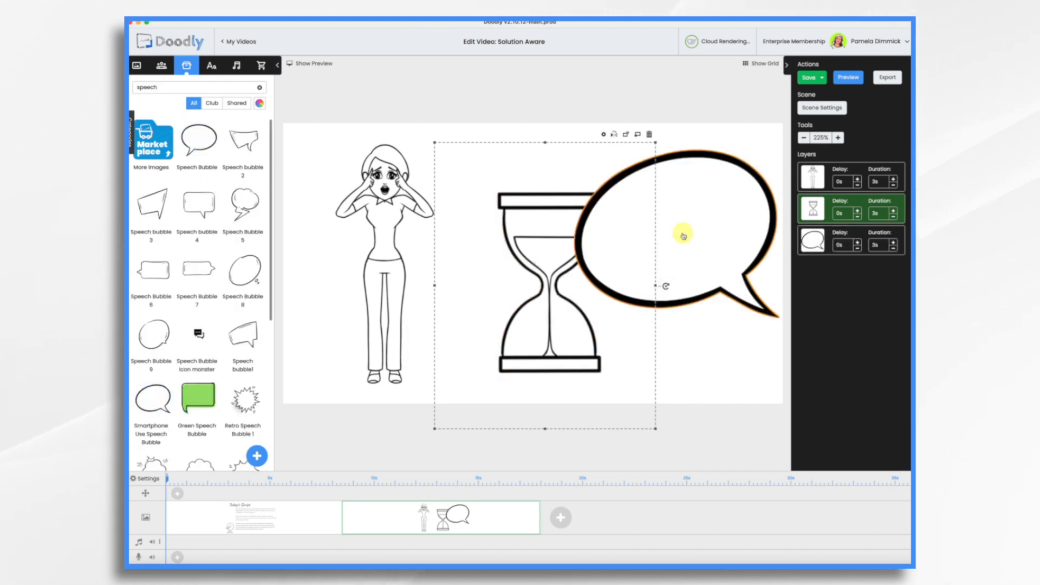
Add word-wrapped Architects Daughter text in the speech bubble reading "When will the report be ready? We need it ASAP!"
{"action": "left_click", "coordinate": [211, 66]}
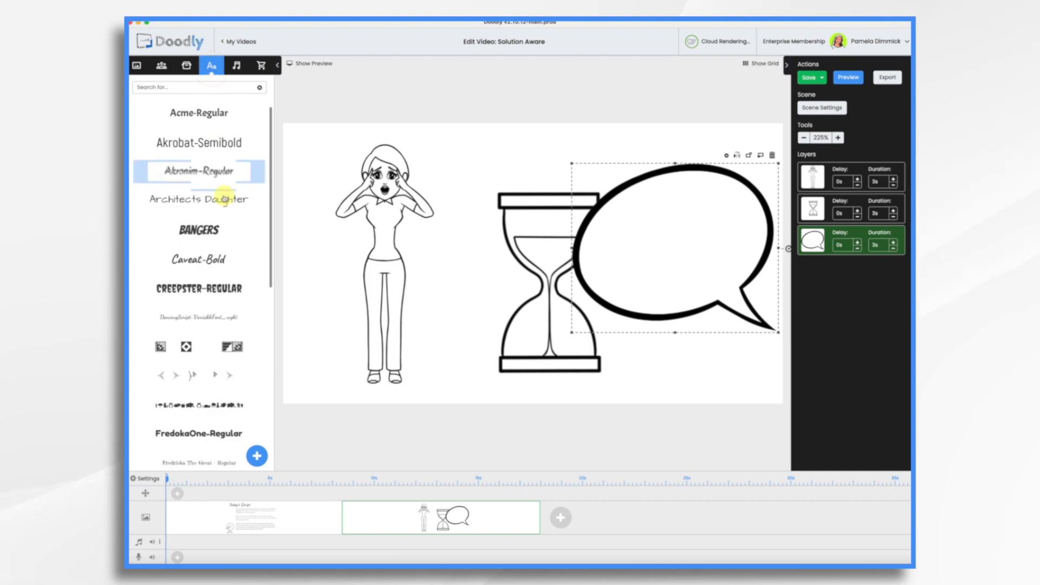
{"action": "left_click_drag", "start_coordinate": [202, 203], "coordinate": [673, 234]}
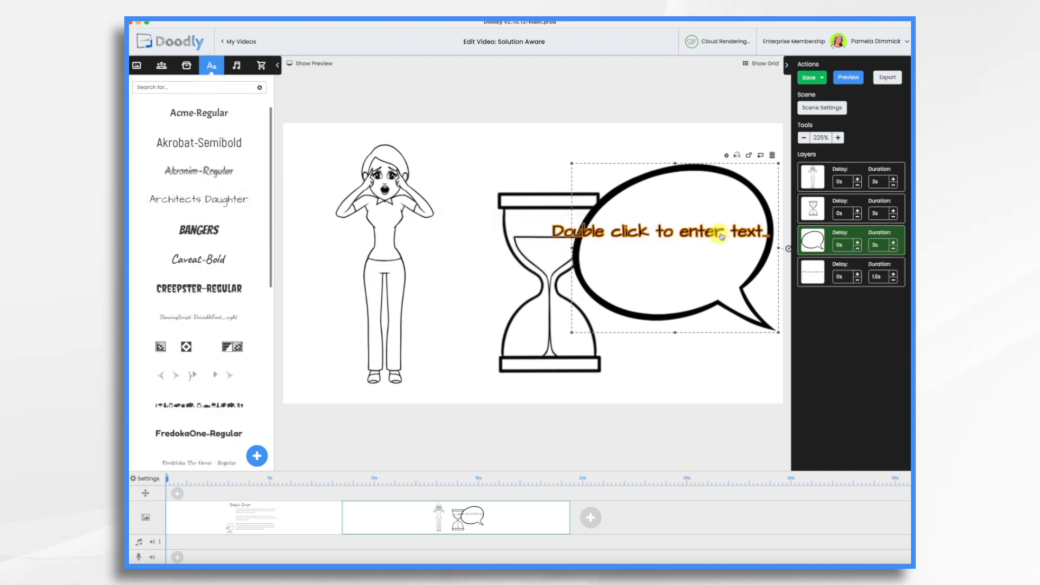
{"action": "double_click", "coordinate": [673, 234]}
{"action": "type", "text": "When will the report be ready? We need it ASAP!"}
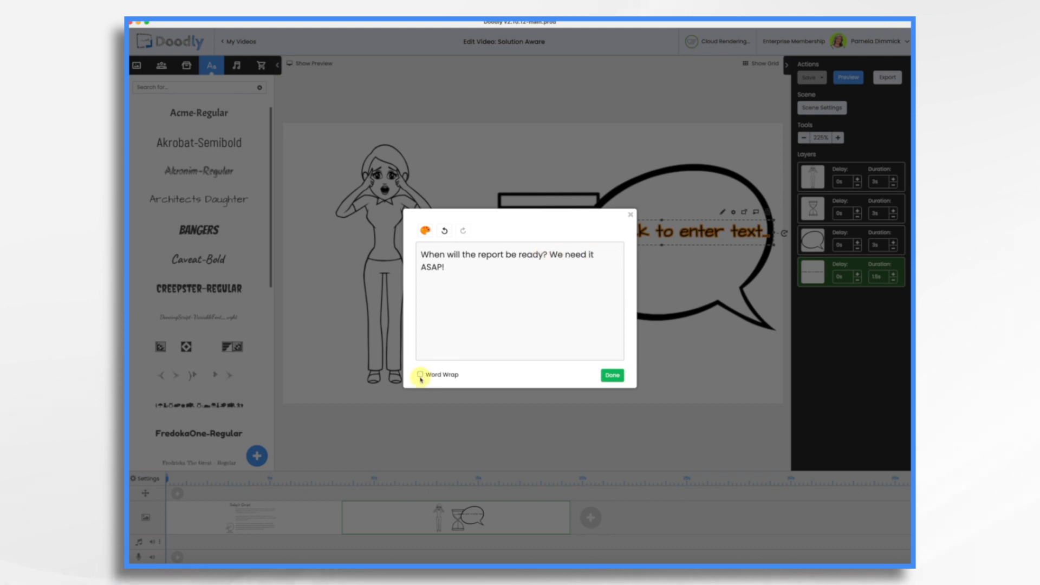
{"action": "left_click", "coordinate": [420, 374]}
{"action": "left_click", "coordinate": [613, 375]}
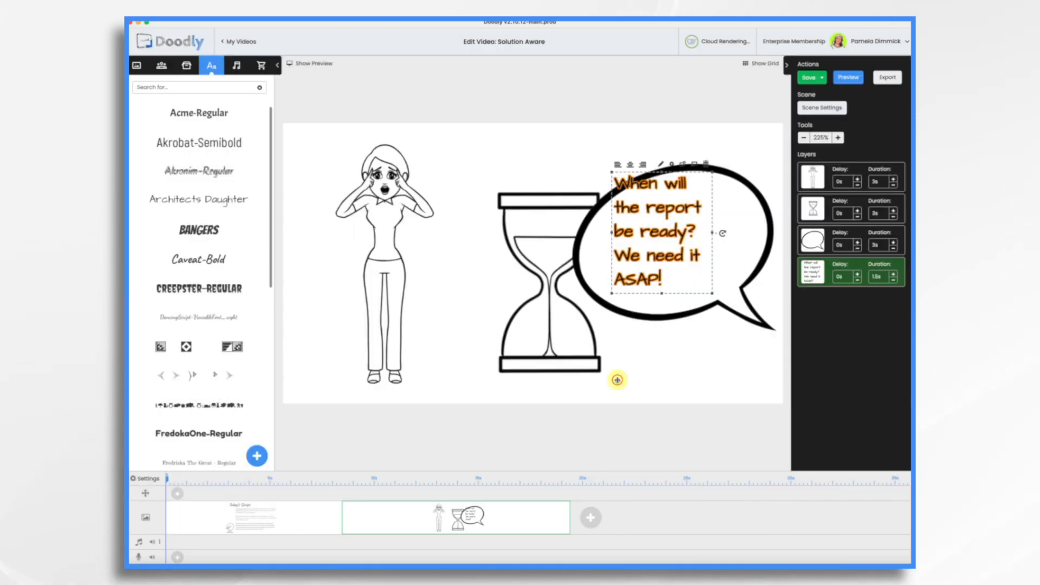
{"action": "left_click_drag", "start_coordinate": [774, 247], "coordinate": [620, 202]}
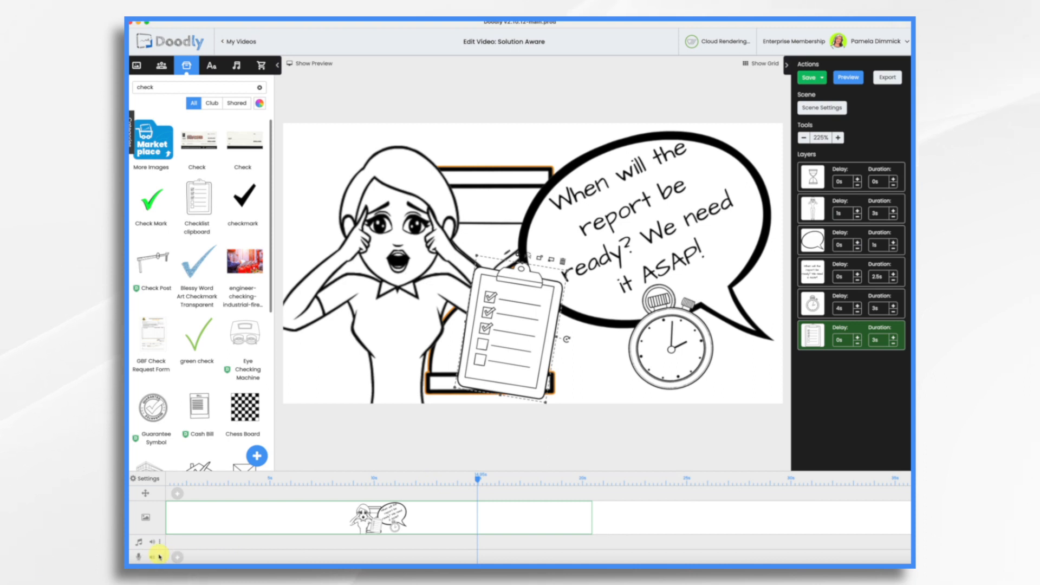
Record a voiceover from the beginning of the timeline's voiceover track, and stop once the narration is finished
{"action": "left_click", "coordinate": [181, 558]}
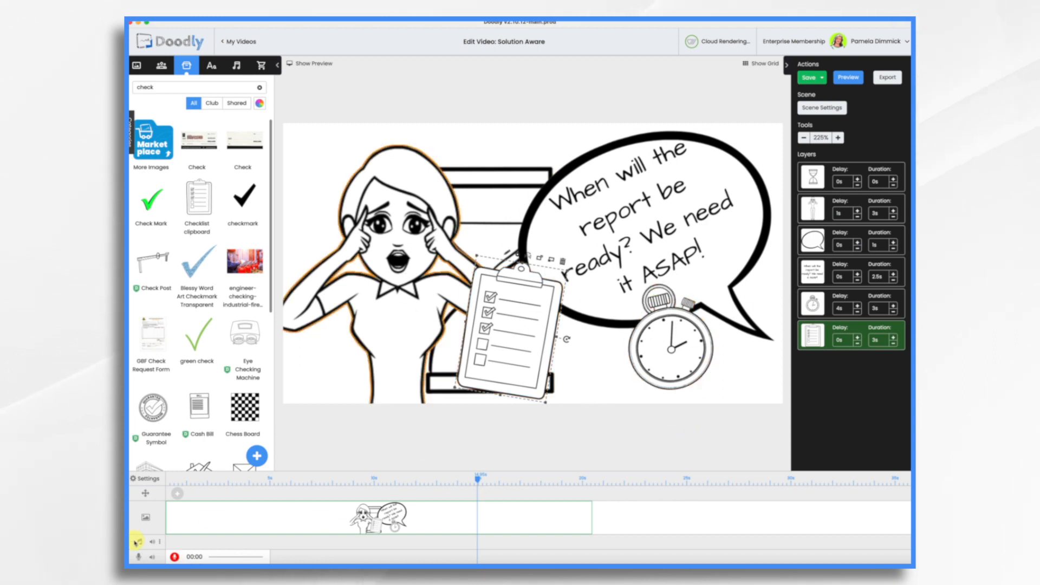
{"action": "left_click", "coordinate": [174, 557]}
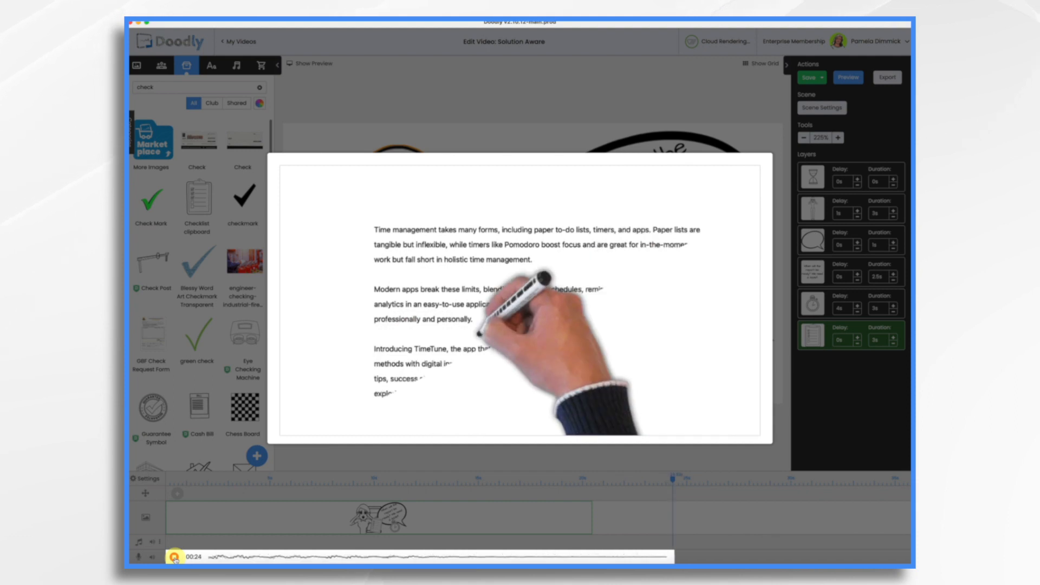
{"action": "left_click", "coordinate": [174, 557]}
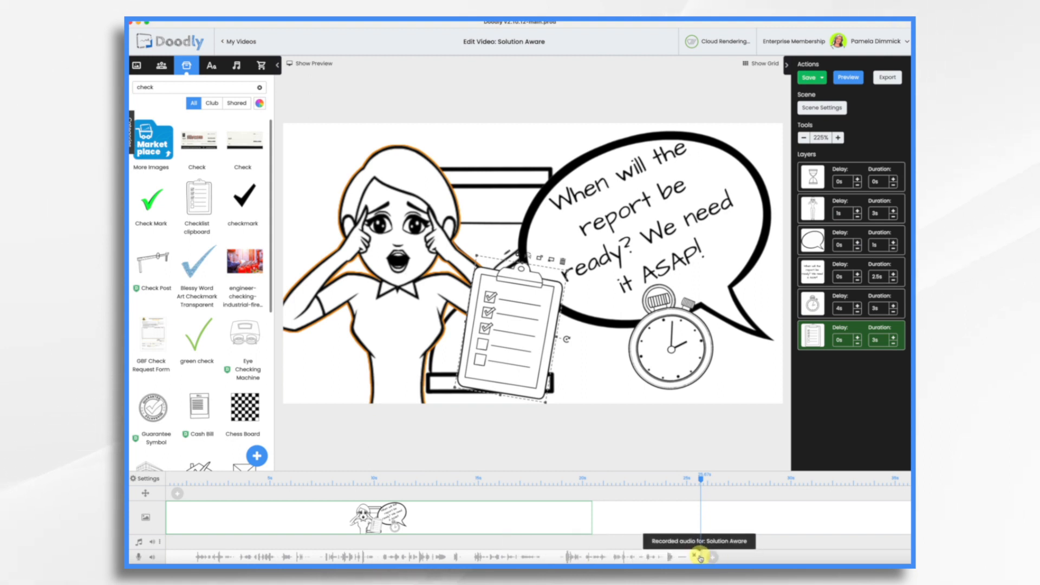
Trim both ends of the recorded voiceover clip, shift it back to the timeline's start and save the video
{"action": "left_click_drag", "start_coordinate": [702, 555], "coordinate": [551, 557]}
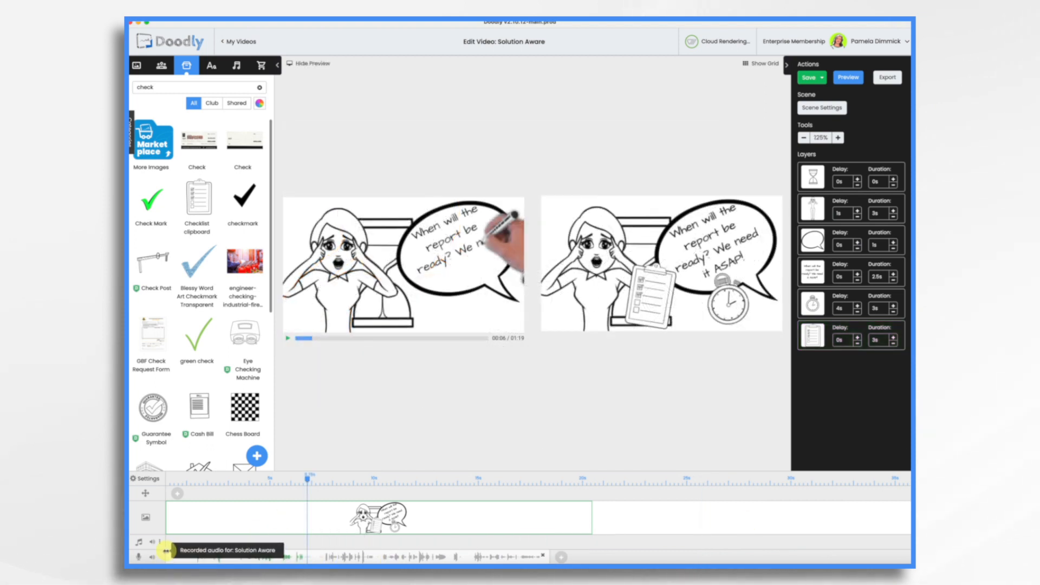
{"action": "left_click_drag", "start_coordinate": [167, 551], "coordinate": [190, 553]}
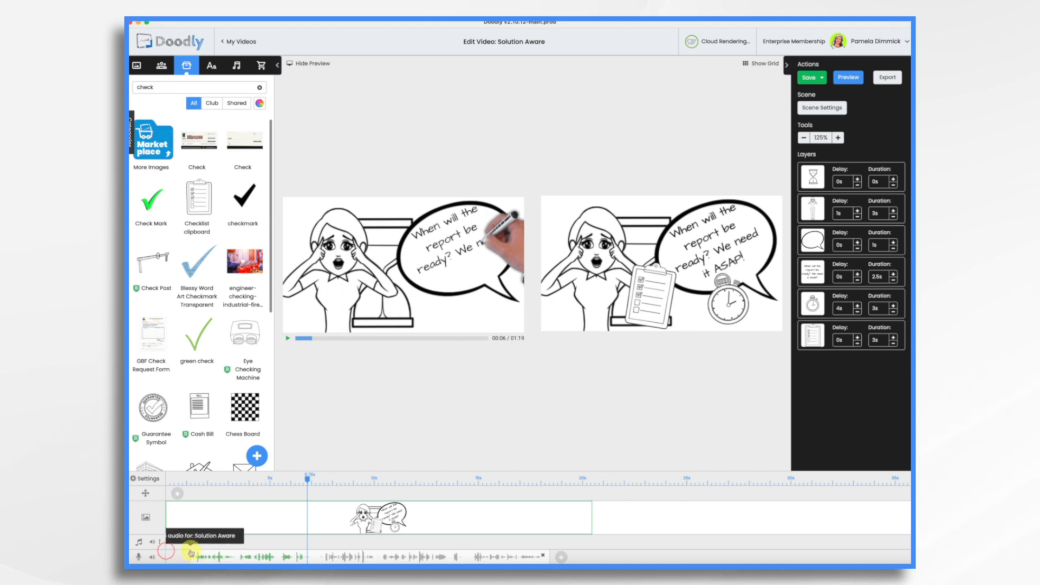
{"action": "left_click_drag", "start_coordinate": [320, 556], "coordinate": [293, 558]}
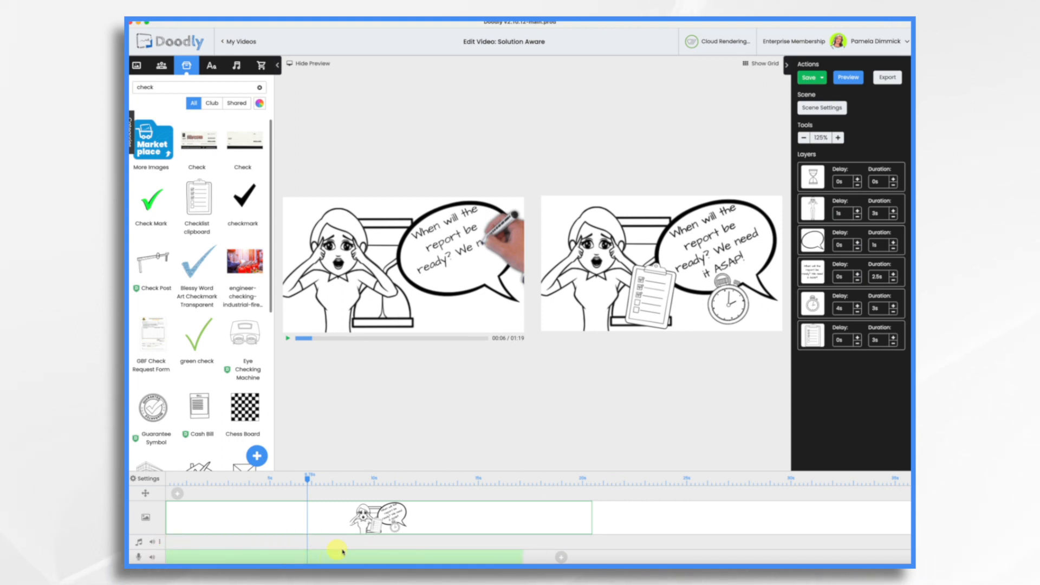
{"action": "key", "text": "super+s"}
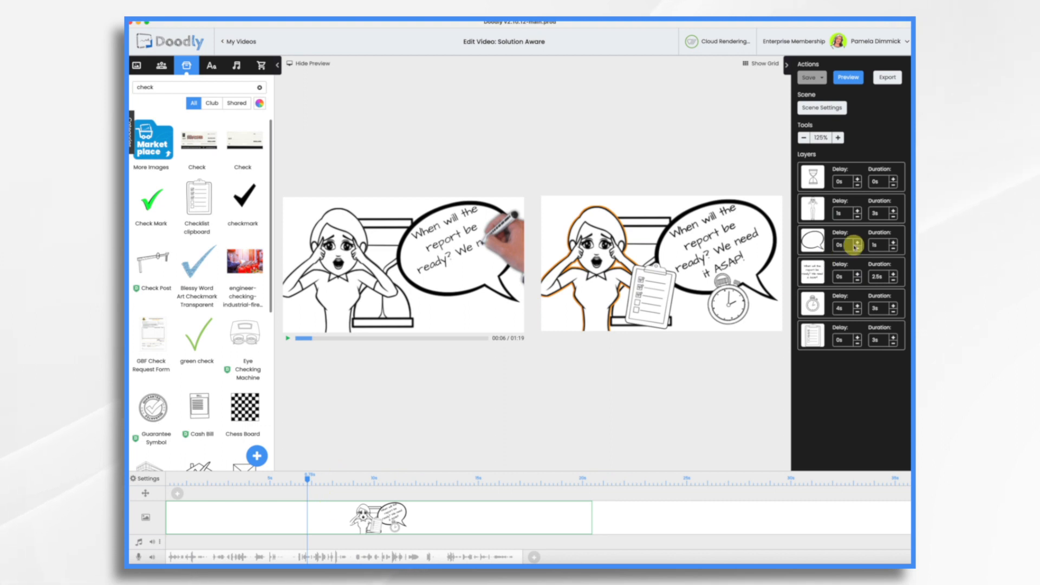
Order the speech bubble layer before the woman with a 0 s duration, and set the woman's duration to 2 s
{"action": "left_click_drag", "start_coordinate": [812, 240], "coordinate": [818, 208]}
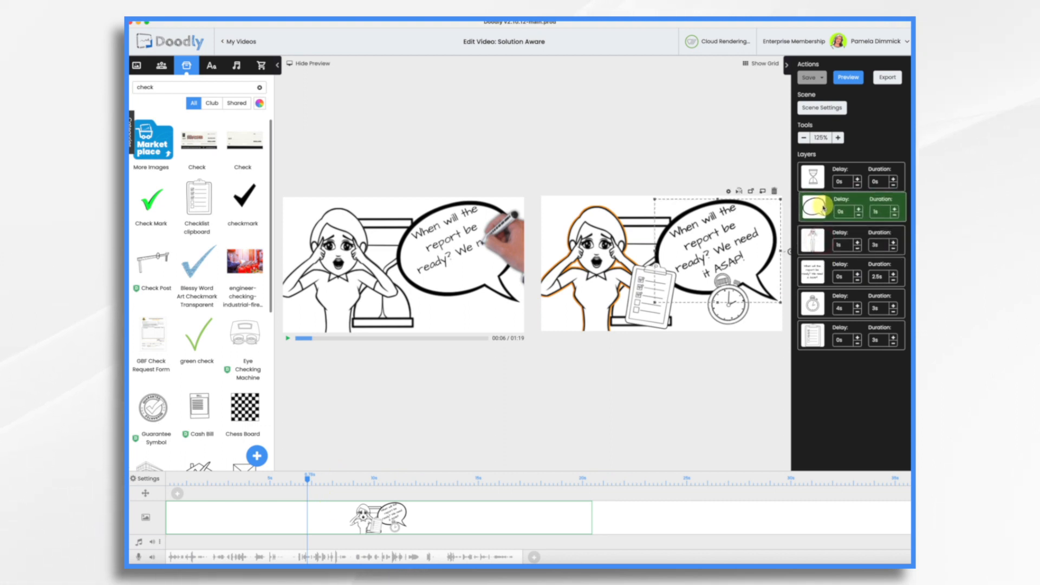
{"action": "left_click", "coordinate": [893, 218]}
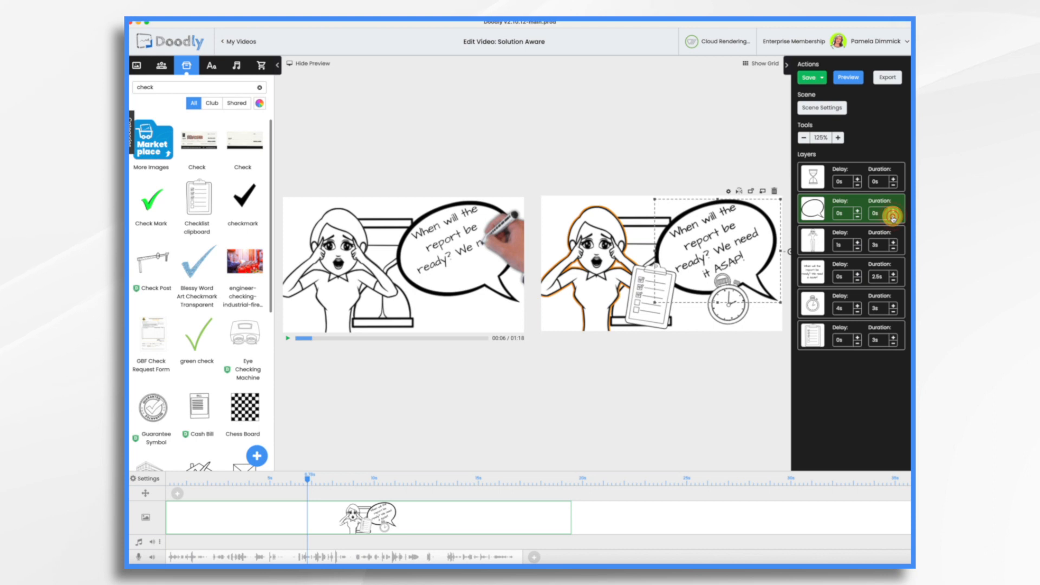
{"action": "left_click", "coordinate": [893, 250]}
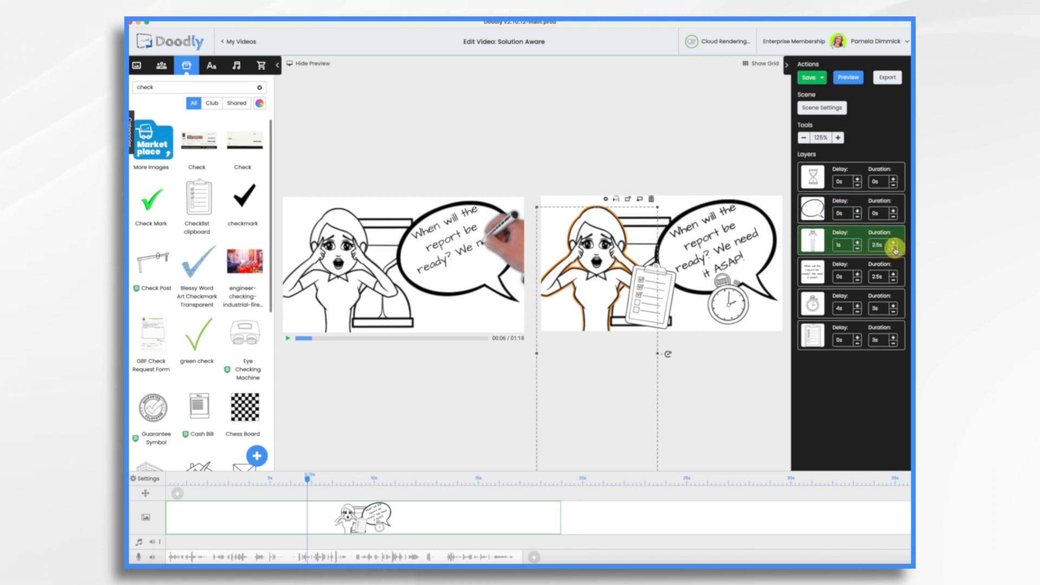
{"action": "left_click", "coordinate": [894, 249]}
Move the speech text layer ahead of the woman with a 0 s duration, and order the clipboard layer before the stopwatch
{"action": "left_click_drag", "start_coordinate": [815, 275], "coordinate": [820, 241]}
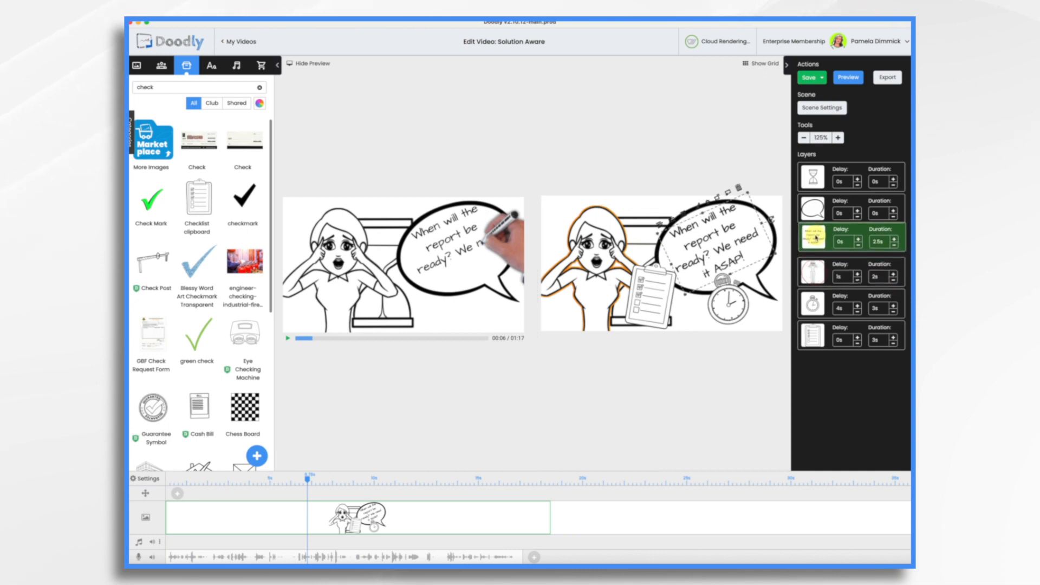
{"action": "left_click", "coordinate": [894, 250]}
{"action": "left_click", "coordinate": [894, 250]}
{"action": "left_click", "coordinate": [893, 250]}
{"action": "left_click", "coordinate": [894, 249]}
{"action": "left_click", "coordinate": [894, 250]}
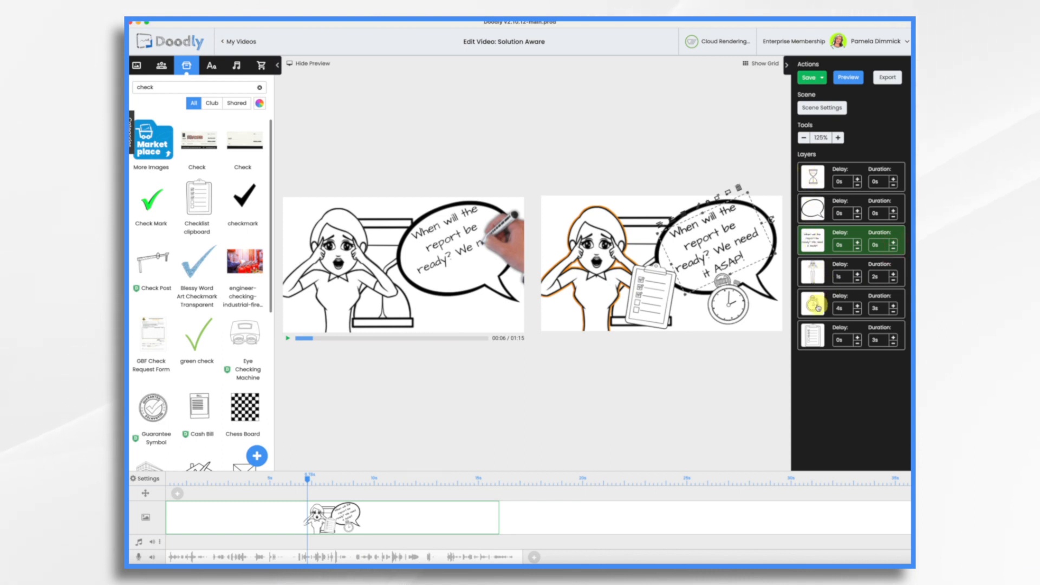
{"action": "left_click_drag", "start_coordinate": [818, 309], "coordinate": [820, 298]}
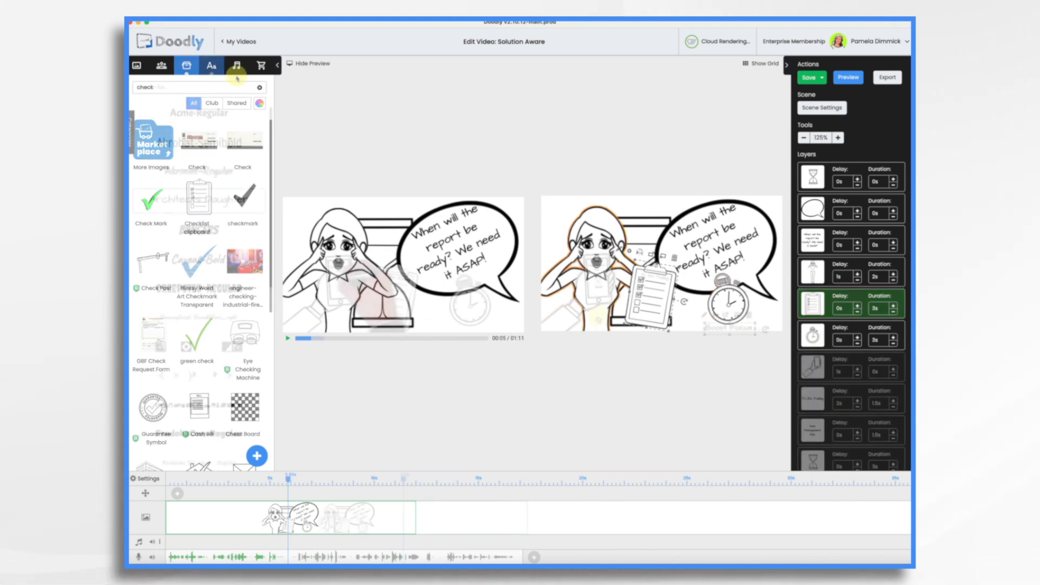
Place the Boost Focus text layer right after To Do Today with a 0.5 s delay, and set the last hourglass layer's duration to 1.5 s
{"action": "left_click", "coordinate": [211, 65]}
{"action": "left_click", "coordinate": [728, 328]}
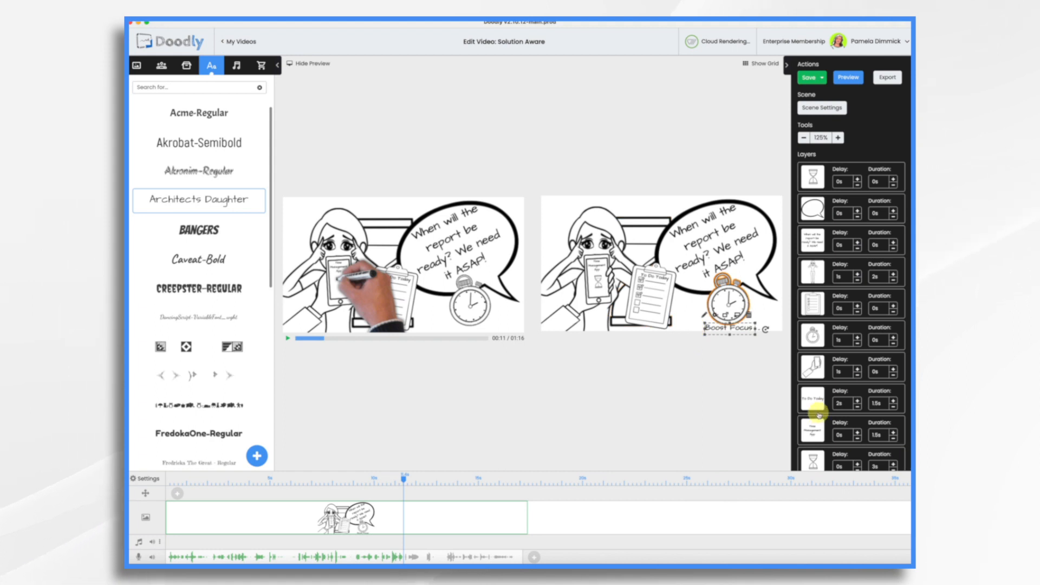
{"action": "scroll", "coordinate": [854, 433], "scroll_direction": "down", "scroll_amount": 2}
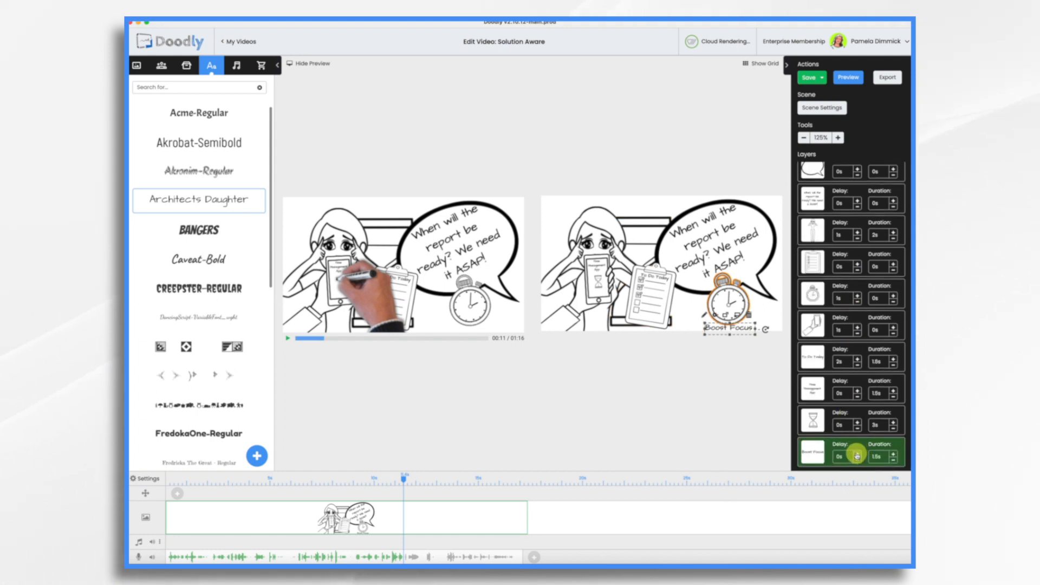
{"action": "left_click_drag", "start_coordinate": [812, 458], "coordinate": [809, 386]}
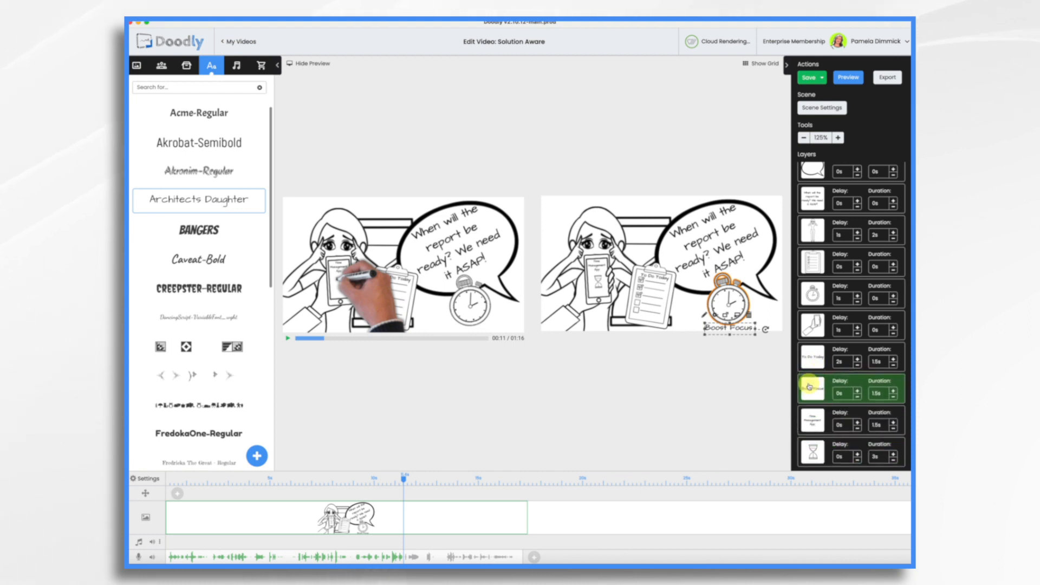
{"action": "left_click", "coordinate": [856, 391]}
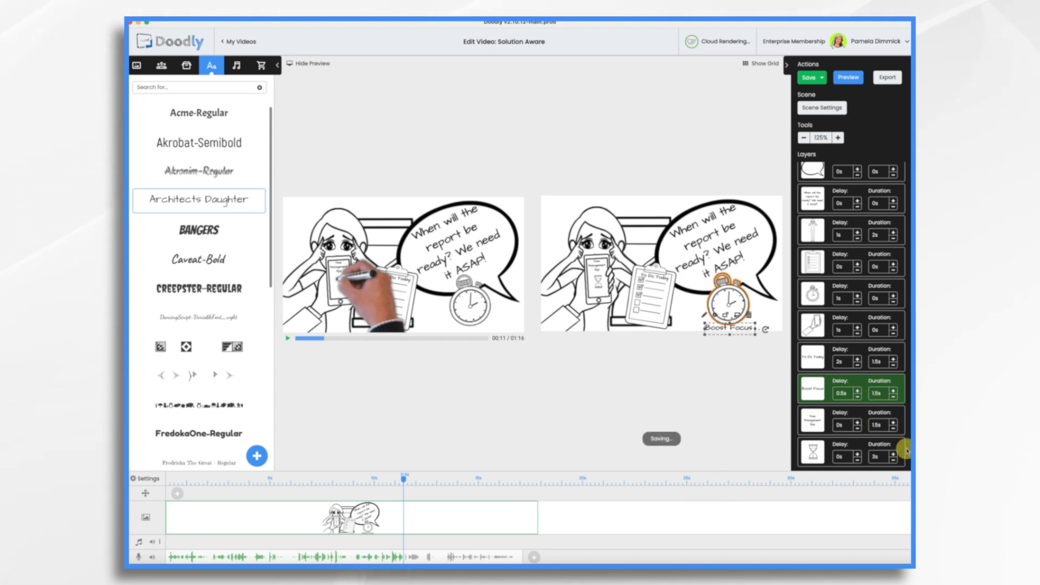
{"action": "left_click", "coordinate": [893, 461]}
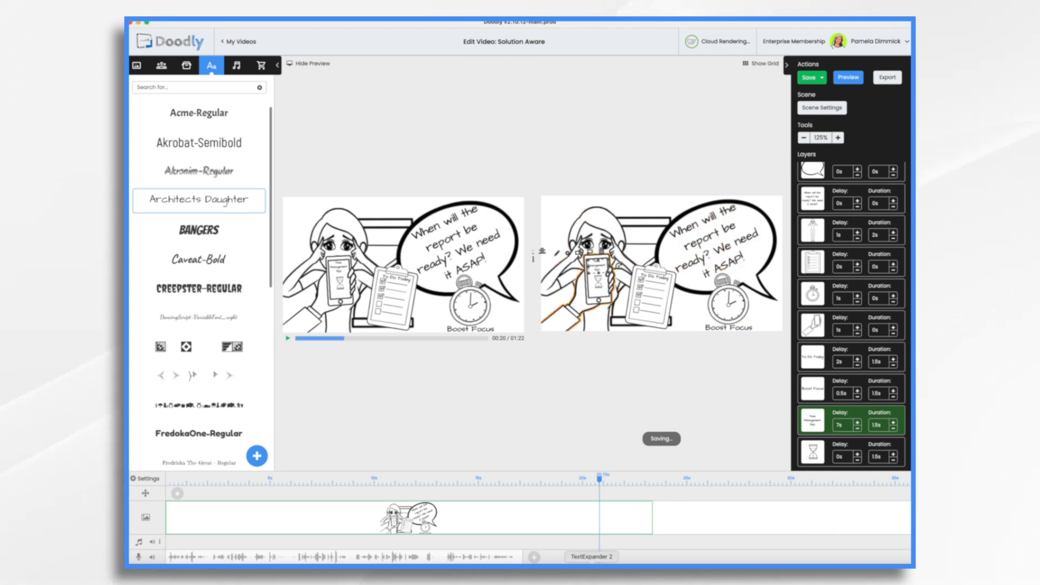
Record a second voiceover clip directly after the first one on the voiceover track
{"action": "left_click", "coordinate": [533, 558]}
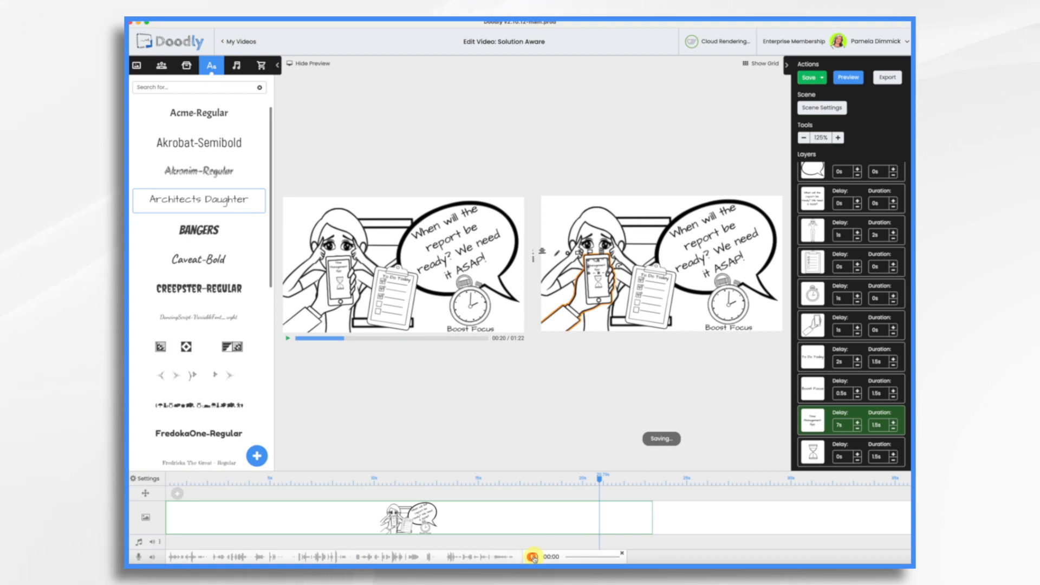
{"action": "left_click", "coordinate": [532, 557]}
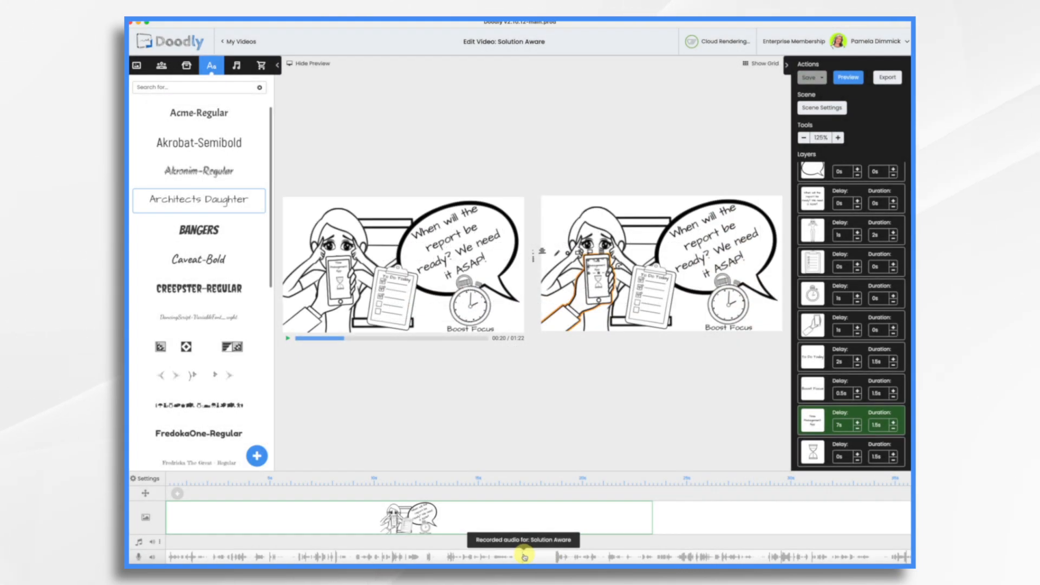
Trim the silence off the start of the second voiceover clip and move the clip up against the first one
{"action": "left_click_drag", "start_coordinate": [523, 551], "coordinate": [556, 553]}
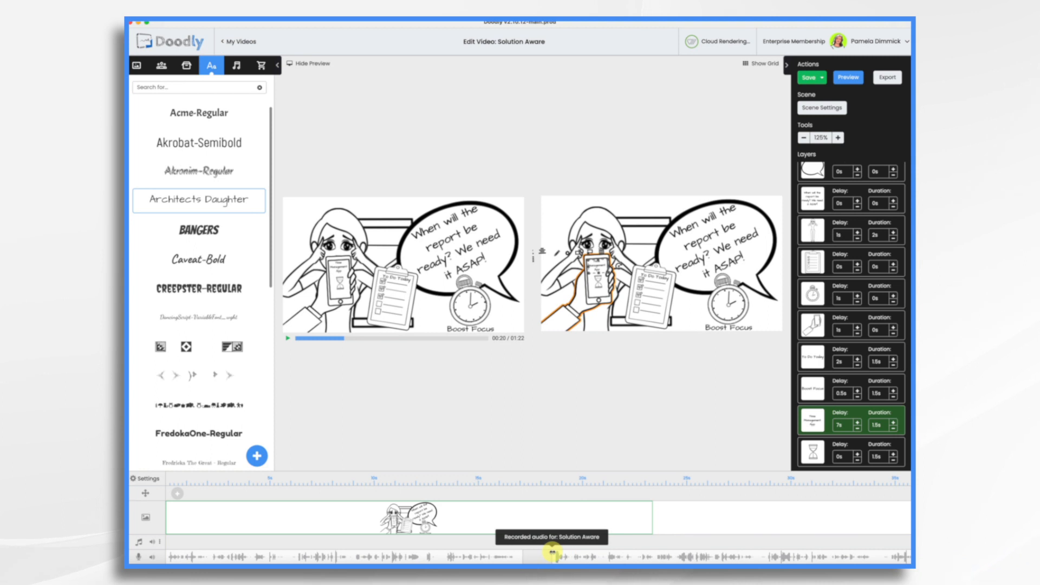
{"action": "left_click_drag", "start_coordinate": [619, 554], "coordinate": [529, 557]}
Trim the unwanted end off the second voiceover clip at about the 52 s mark
{"action": "scroll", "coordinate": [643, 552], "scroll_direction": "right", "scroll_amount": 1}
{"action": "scroll", "coordinate": [599, 557], "scroll_direction": "right", "scroll_amount": 5}
{"action": "scroll", "coordinate": [600, 556], "scroll_direction": "right", "scroll_amount": 2}
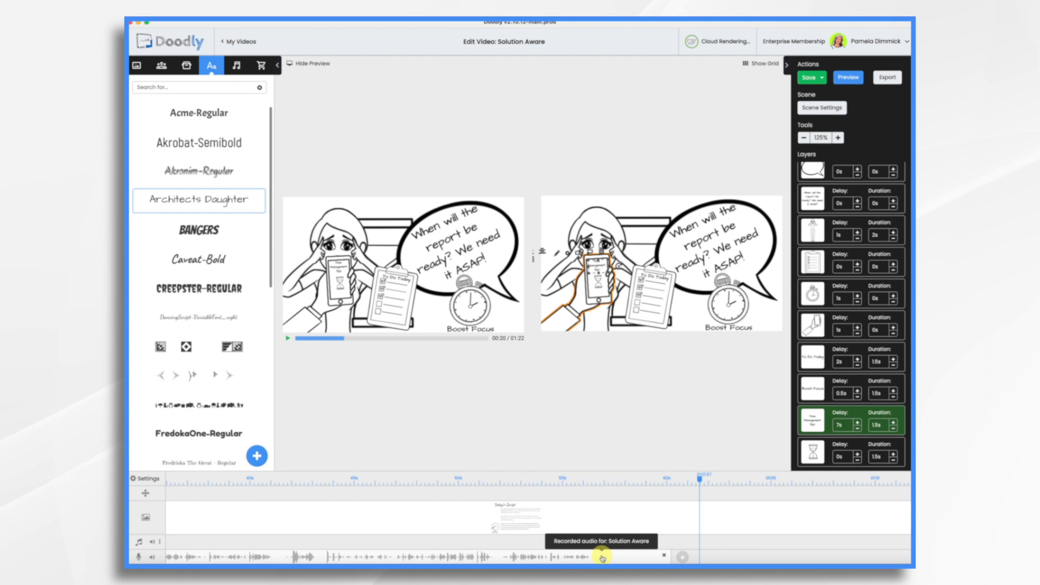
{"action": "left_click", "coordinate": [474, 481]}
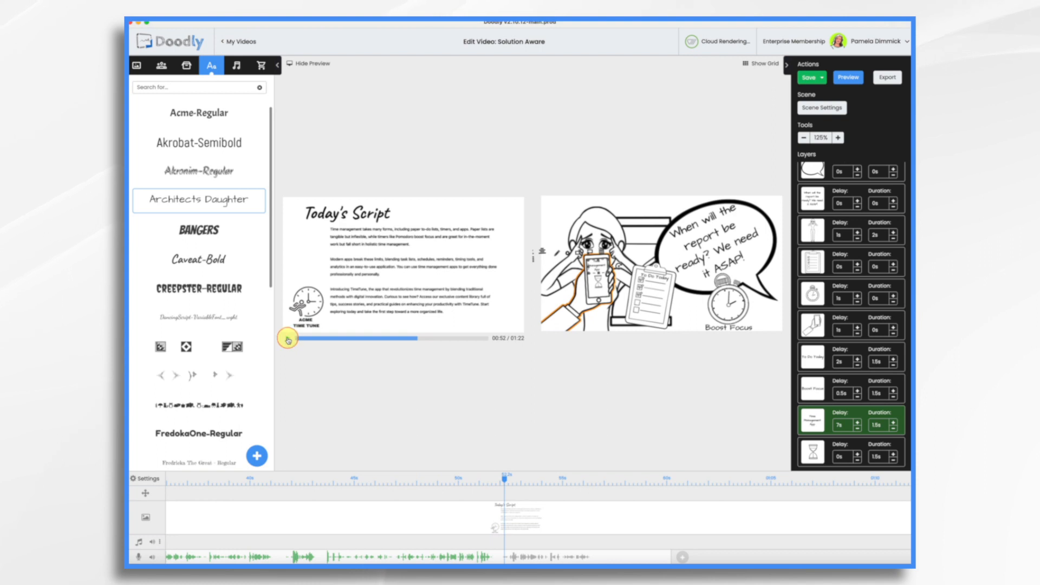
{"action": "left_click_drag", "start_coordinate": [671, 555], "coordinate": [525, 544]}
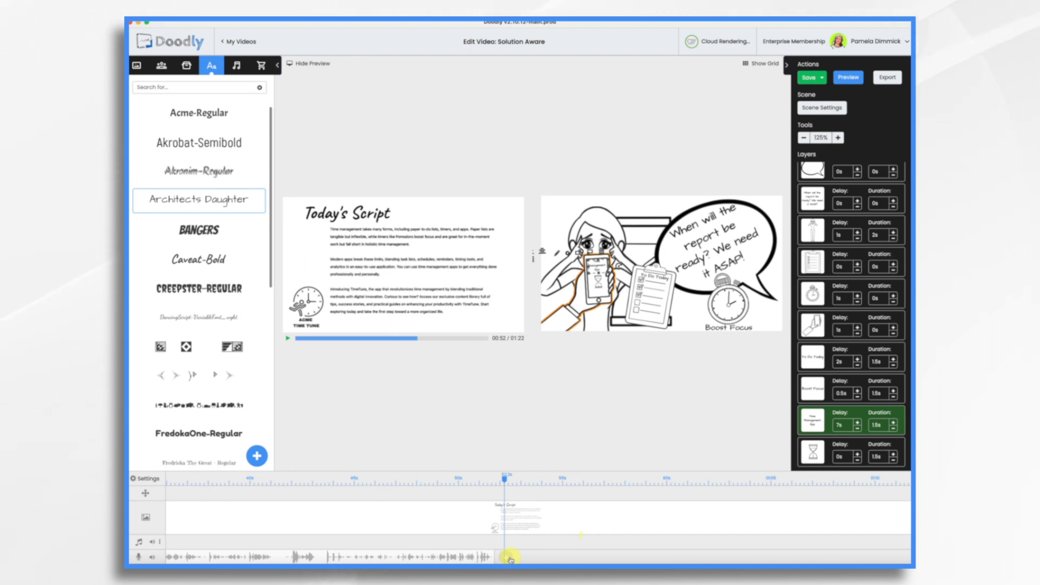
Record a third voiceover clip directly after the trimmed one and adjust its position to close the gap
{"action": "left_click", "coordinate": [510, 558]}
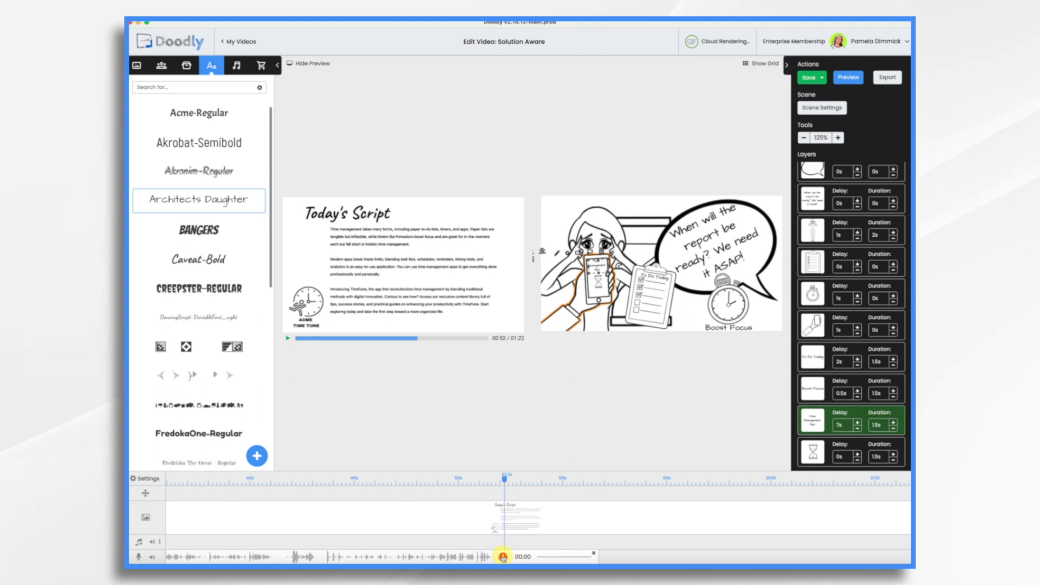
{"action": "left_click", "coordinate": [503, 557]}
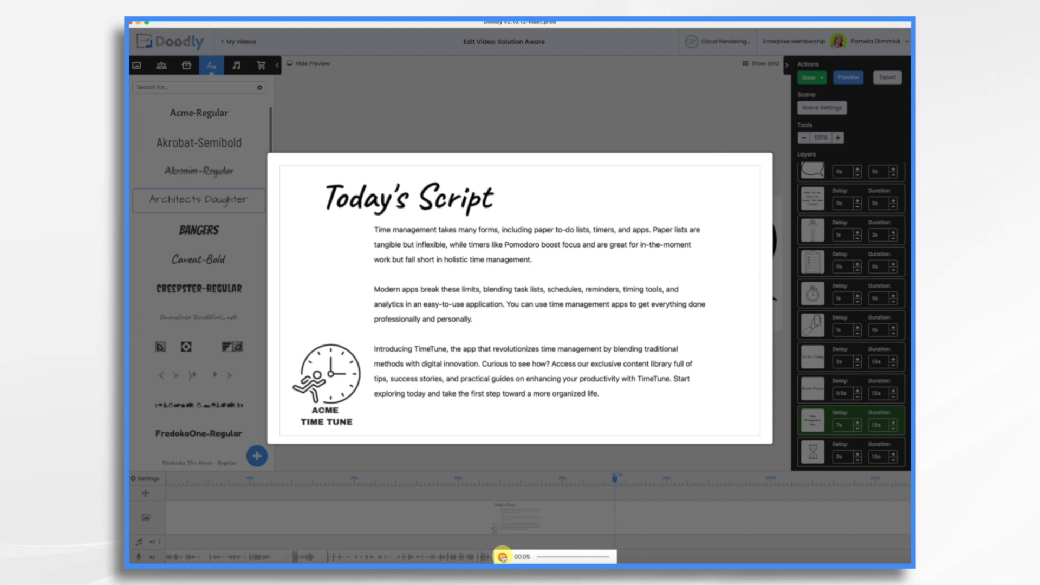
{"action": "left_click", "coordinate": [503, 557]}
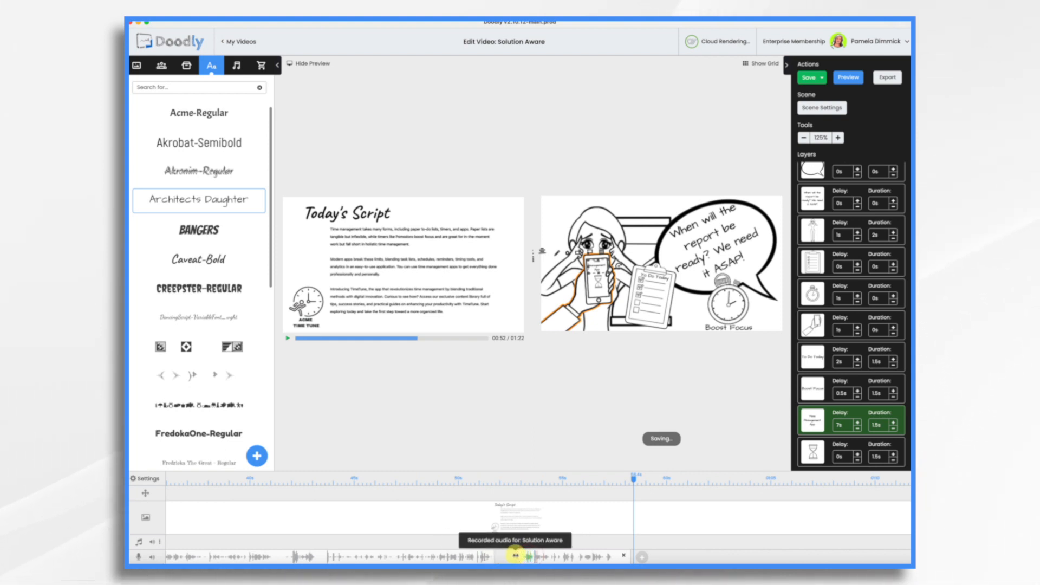
{"action": "left_click_drag", "start_coordinate": [574, 556], "coordinate": [548, 556]}
Play back the joined voiceover from 13 s and add a pan and zoom effect at the 16 s mark
{"action": "scroll", "coordinate": [323, 546], "scroll_direction": "left", "scroll_amount": 13}
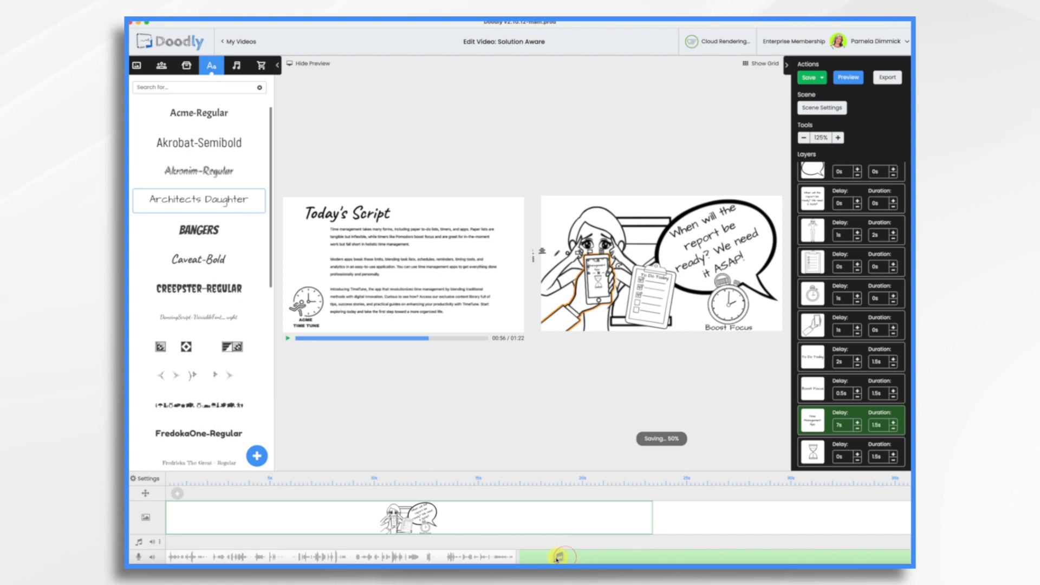
{"action": "left_click", "coordinate": [454, 479]}
{"action": "left_click", "coordinate": [437, 479]}
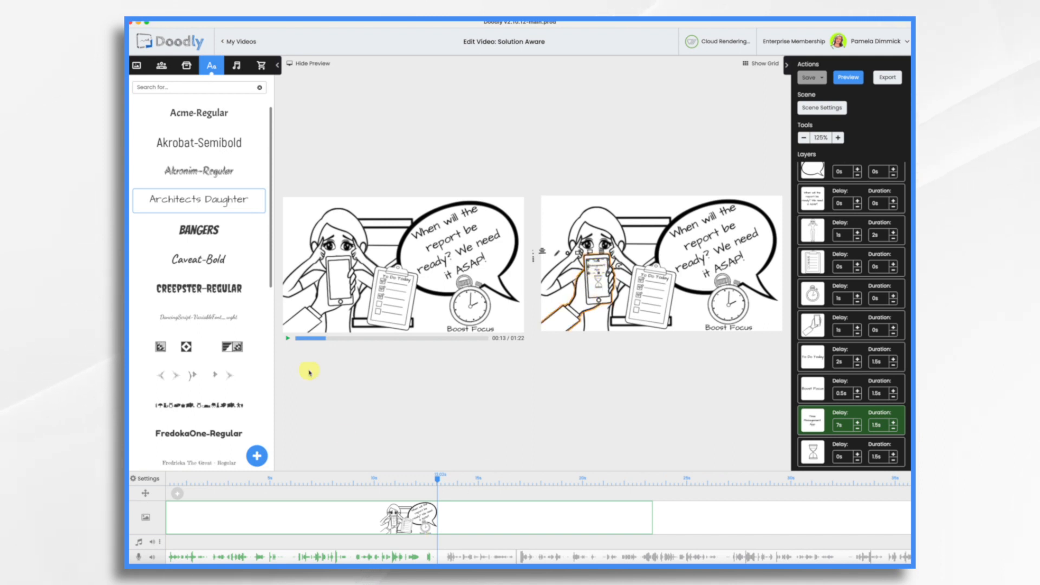
{"action": "left_click", "coordinate": [289, 339]}
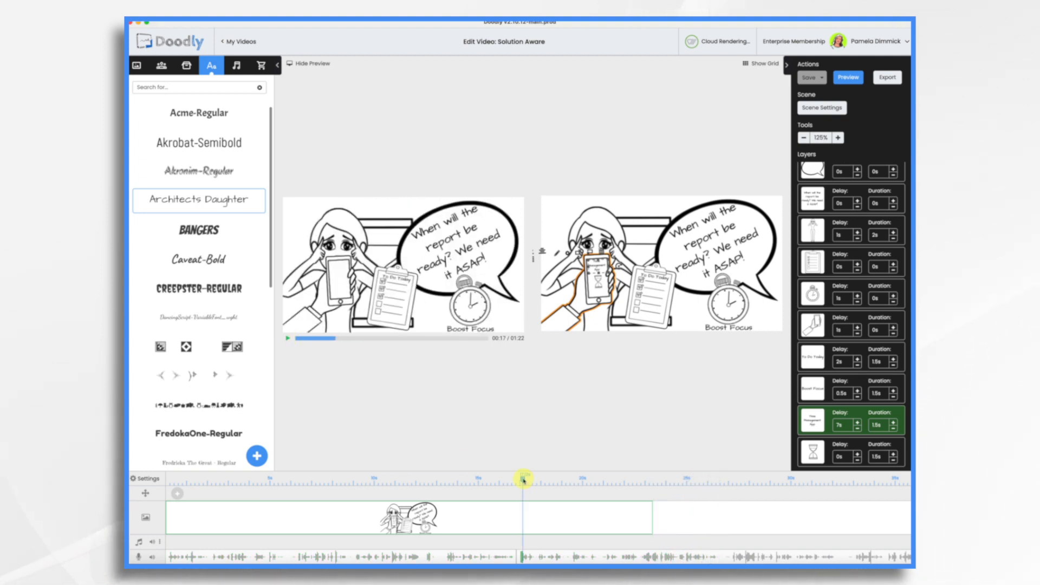
{"action": "left_click_drag", "start_coordinate": [524, 480], "coordinate": [515, 479]}
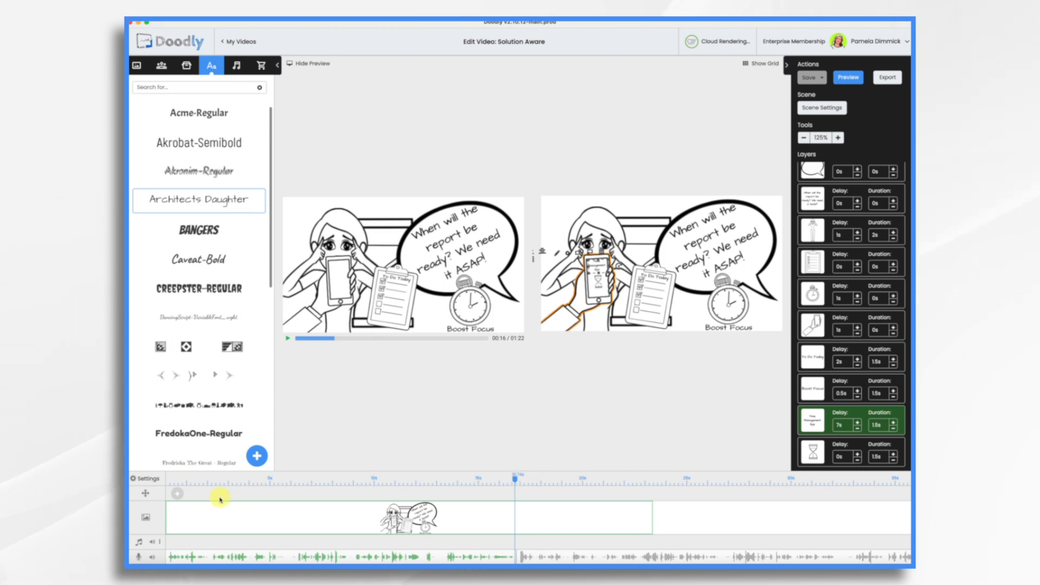
{"action": "left_click", "coordinate": [178, 494]}
{"action": "left_click", "coordinate": [193, 491]}
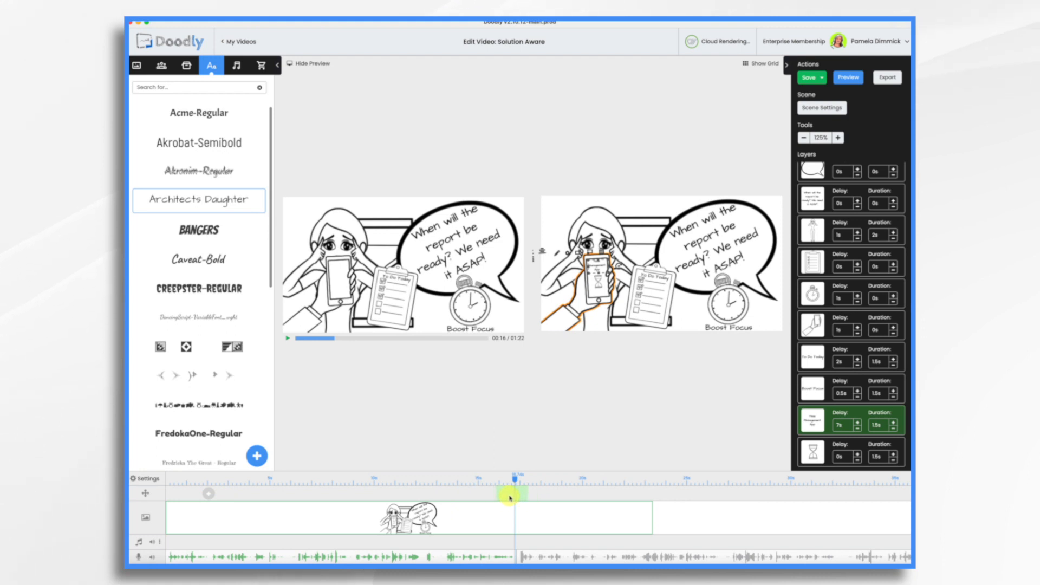
{"action": "left_click", "coordinate": [510, 497]}
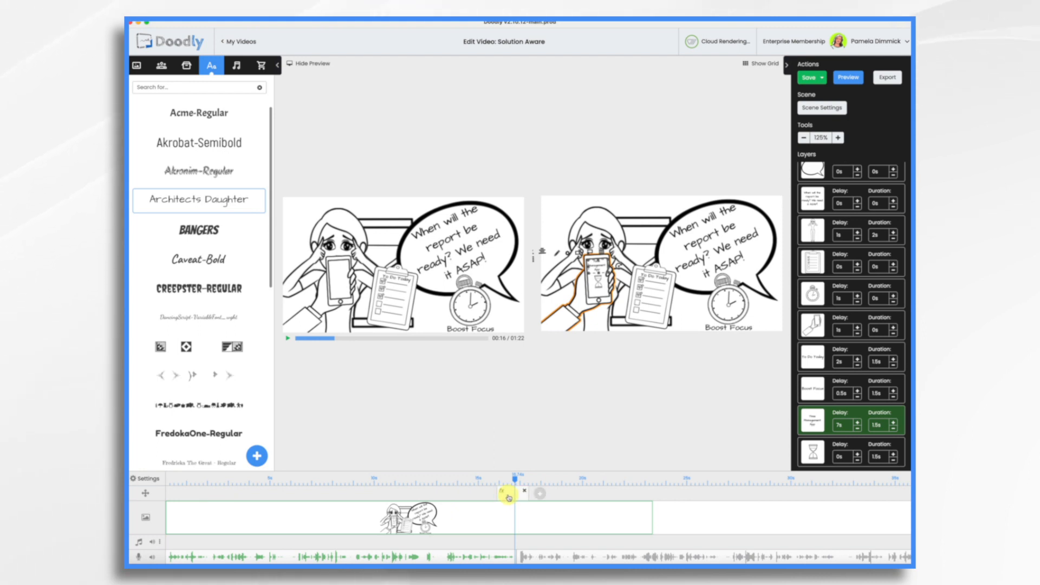
Shrink the pan and zoom's end frame to a close-up around the hand-held phone and apply it
{"action": "left_click", "coordinate": [508, 496]}
{"action": "left_click_drag", "start_coordinate": [759, 364], "coordinate": [625, 286]}
{"action": "left_click_drag", "start_coordinate": [574, 256], "coordinate": [574, 310]}
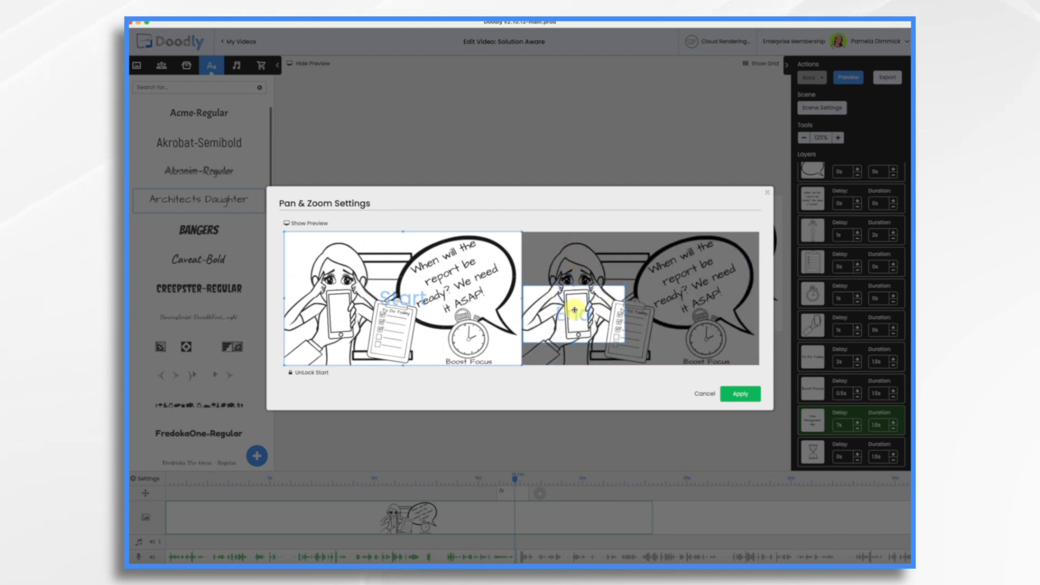
{"action": "left_click", "coordinate": [750, 399]}
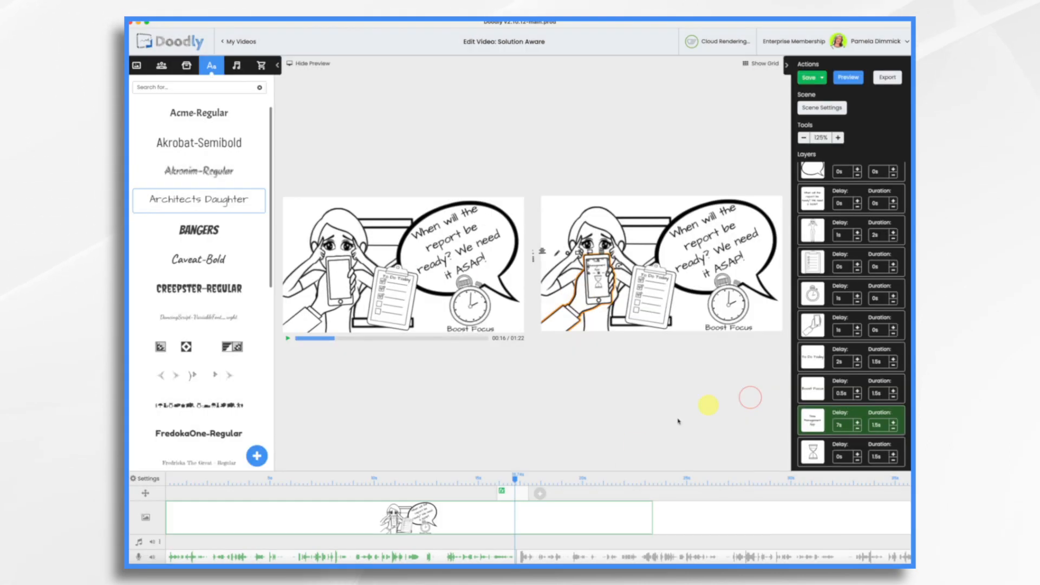
Lengthen the pan and zoom effect to about 3 s around the 16 s mark and preview it from 14 s
{"action": "mouse_move", "coordinate": [528, 495]}
{"action": "left_mouse_down"}
{"action": "mouse_move", "coordinate": [561, 496]}
{"action": "mouse_move", "coordinate": [515, 497]}
{"action": "left_mouse_up"}
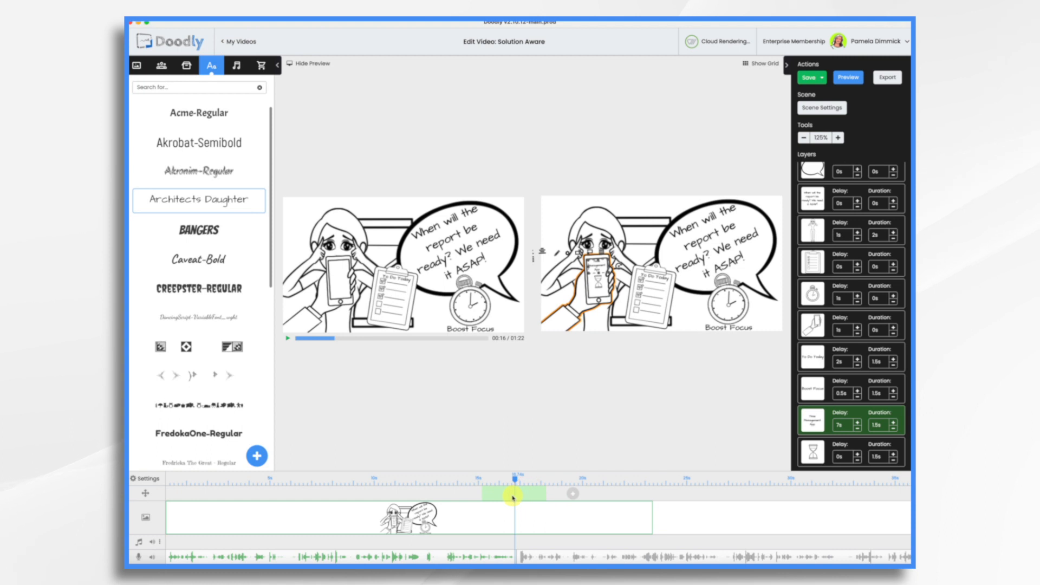
{"action": "left_click", "coordinate": [475, 477]}
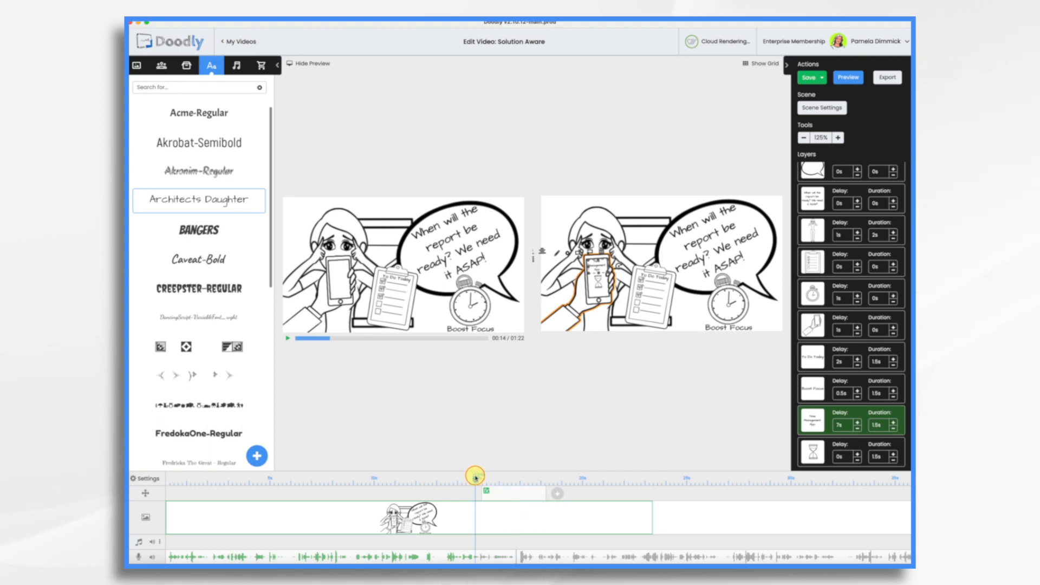
{"action": "left_click", "coordinate": [289, 341]}
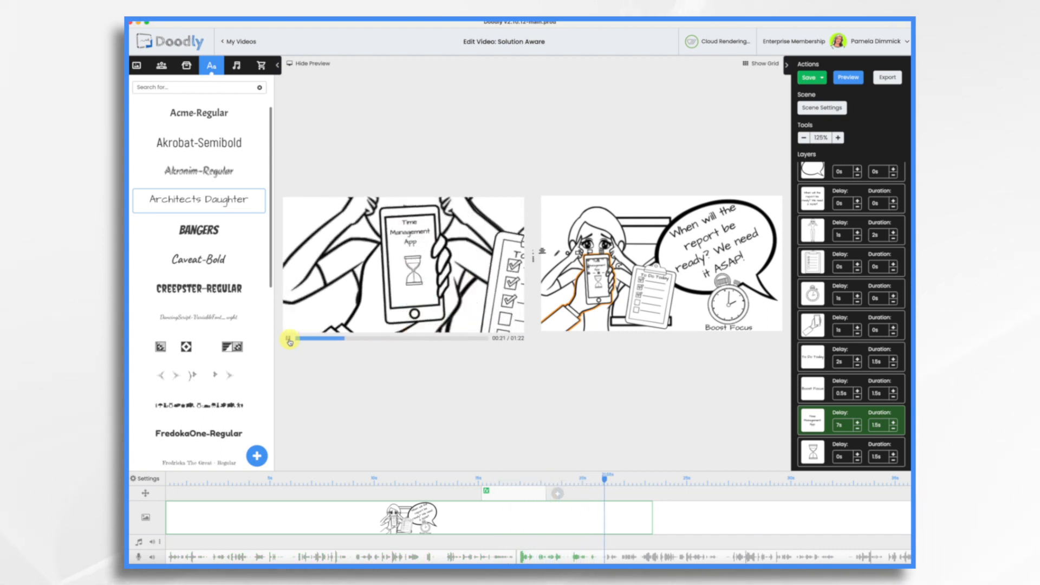
{"action": "left_click", "coordinate": [288, 340]}
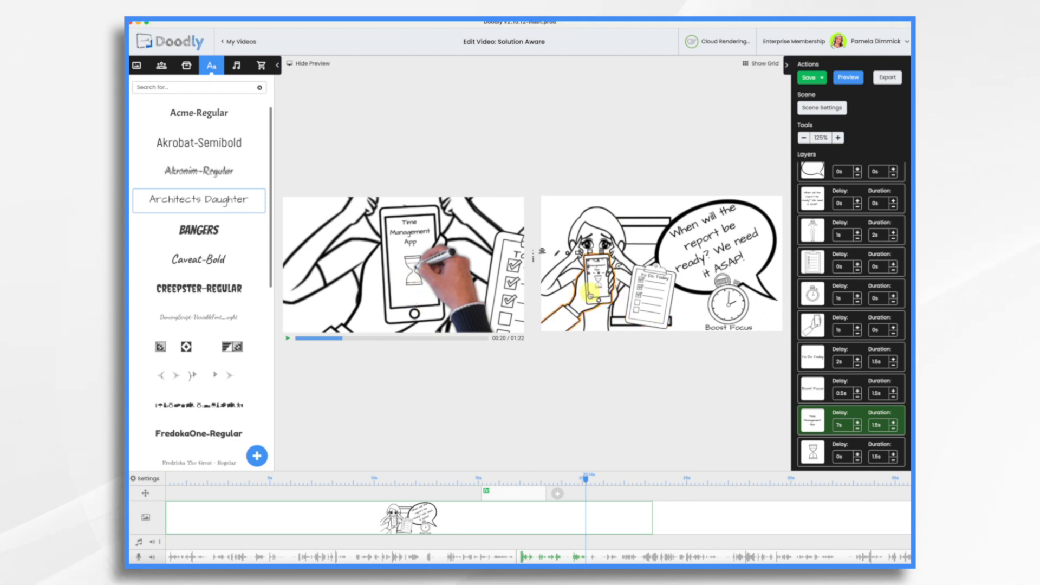
Add Architects Daughter text listing Task Lists, Schedules, Reminders and Analytics below the hourglass on the phone screen
{"action": "left_click", "coordinate": [315, 64]}
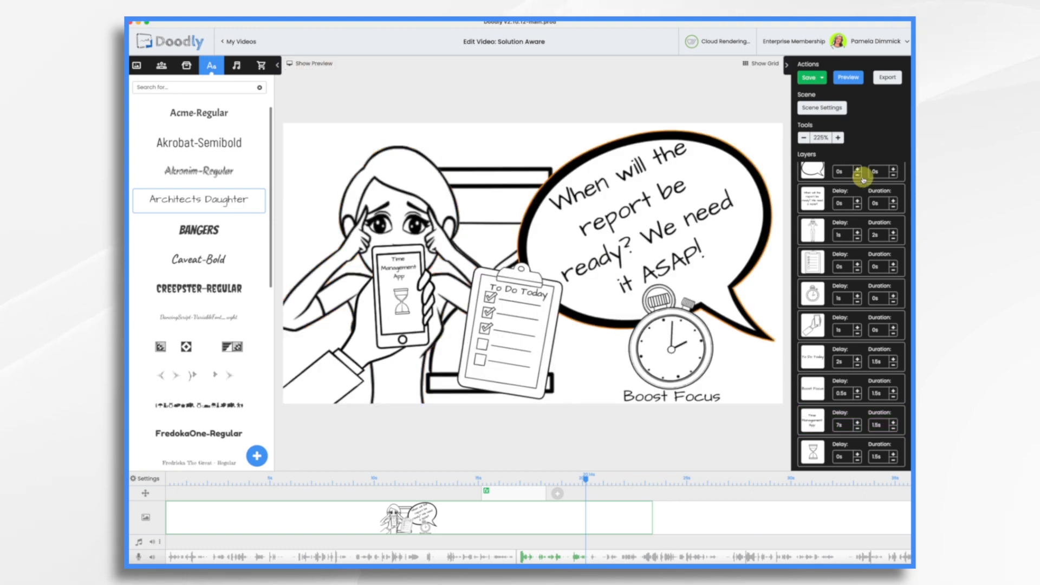
{"action": "left_click", "coordinate": [839, 138]}
{"action": "left_click", "coordinate": [839, 138]}
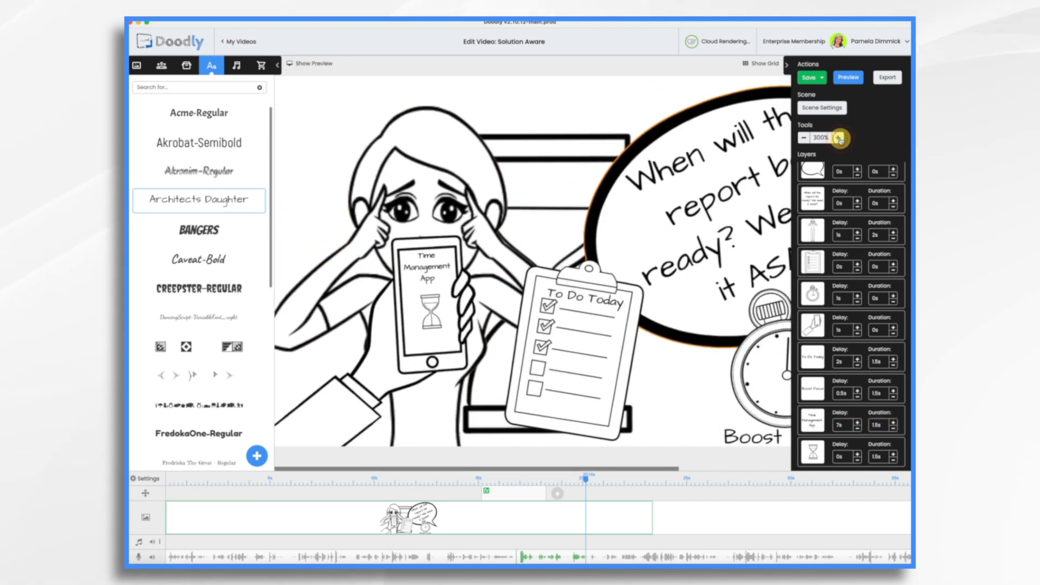
{"action": "left_click", "coordinate": [839, 139]}
{"action": "left_click", "coordinate": [839, 138]}
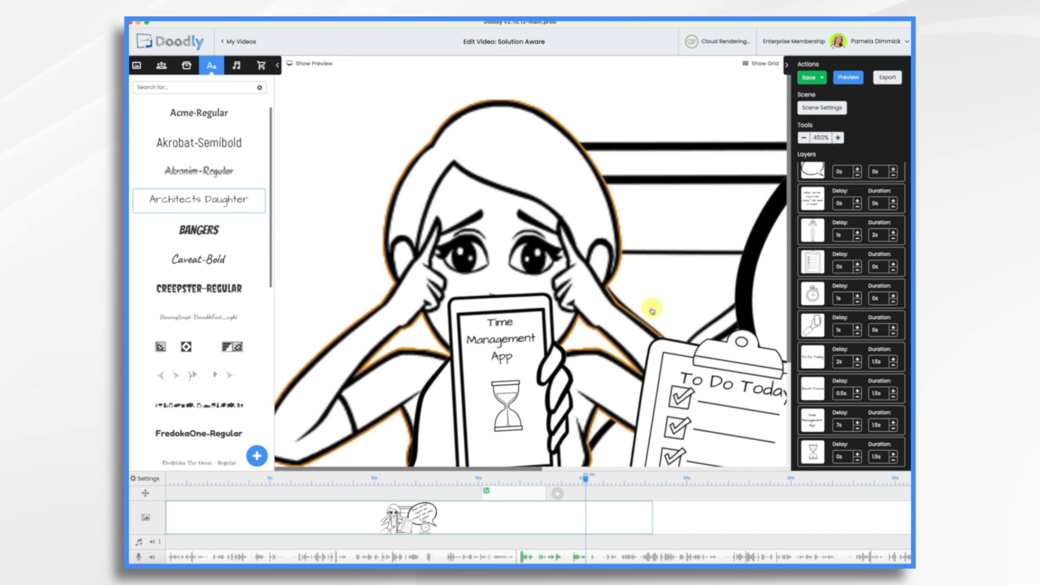
{"action": "left_click", "coordinate": [652, 309]}
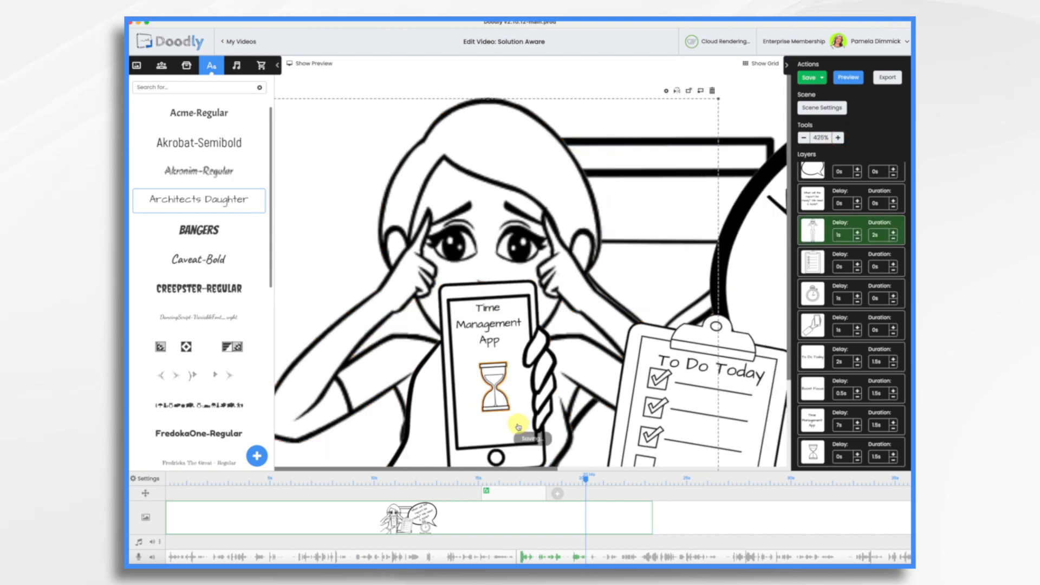
{"action": "left_click_drag", "start_coordinate": [197, 203], "coordinate": [501, 434]}
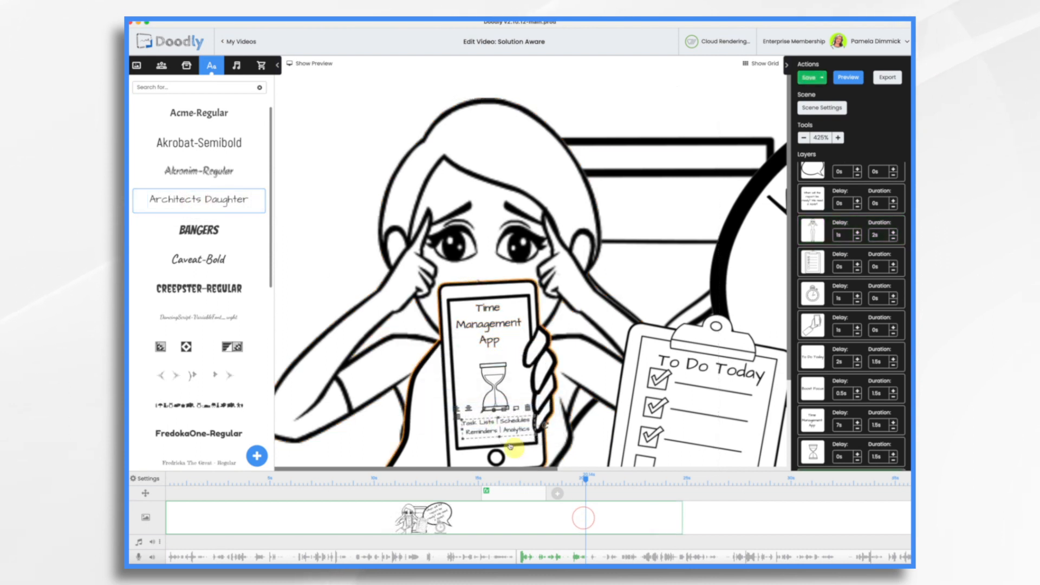
Set the duration of the phone's feature list text layer to 4.5 s
{"action": "left_click", "coordinate": [895, 455]}
{"action": "left_click", "coordinate": [895, 455]}
{"action": "left_click", "coordinate": [894, 455]}
{"action": "left_click", "coordinate": [893, 461]}
Add a second pan and zoom just after the 26 s mark, unlock its start, and set both start and end frames to the full scene
{"action": "left_click_drag", "start_coordinate": [748, 478], "coordinate": [723, 482]}
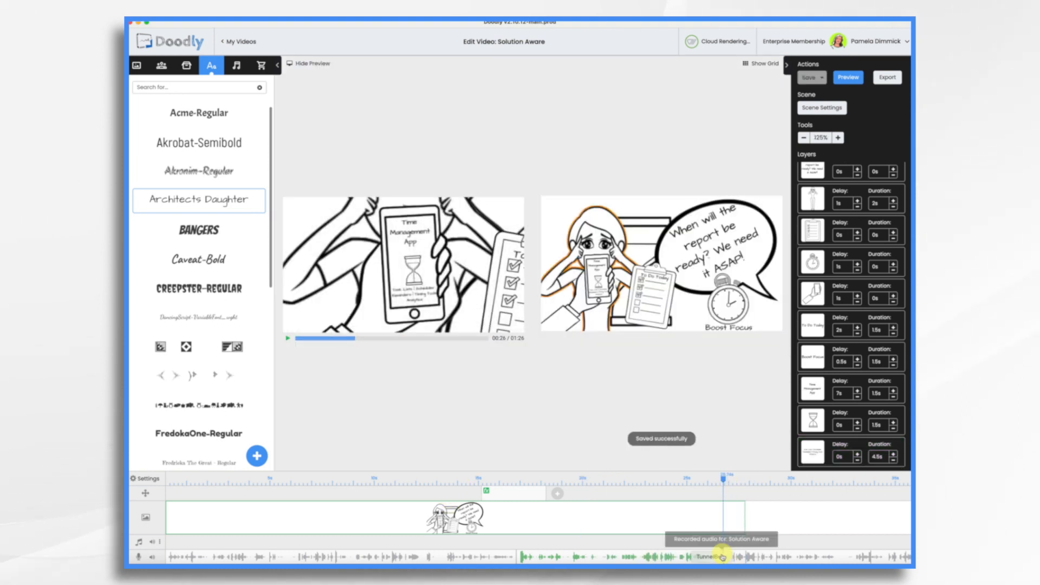
{"action": "left_click", "coordinate": [558, 494]}
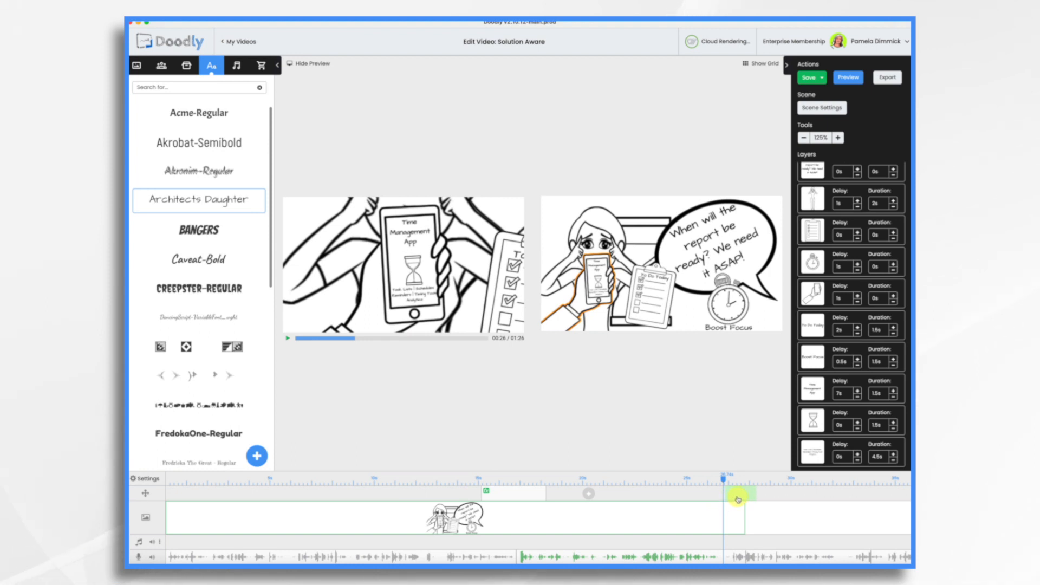
{"action": "left_click", "coordinate": [754, 493]}
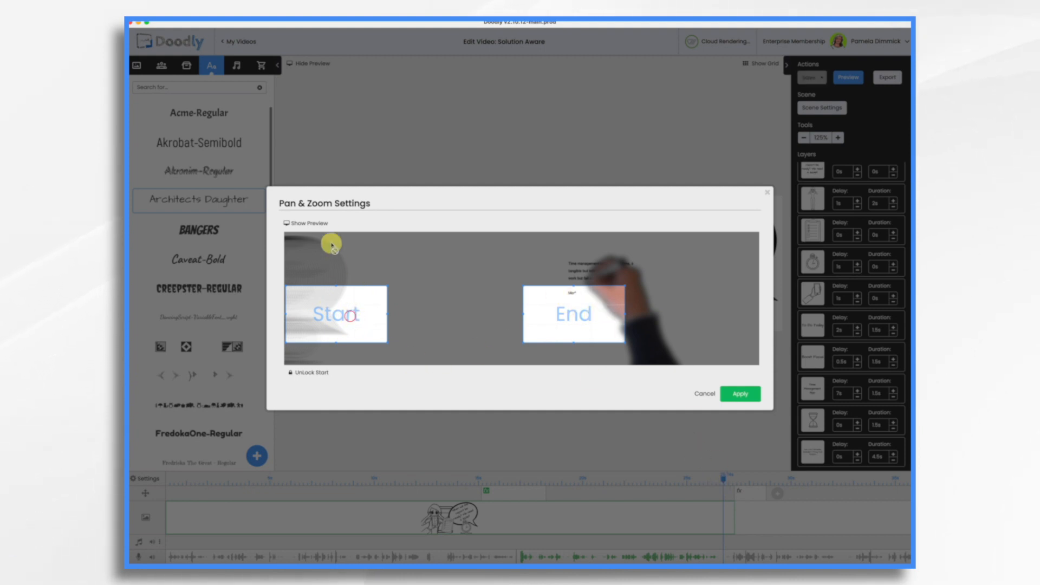
{"action": "left_click", "coordinate": [307, 372]}
{"action": "left_click_drag", "start_coordinate": [315, 331], "coordinate": [564, 415]}
{"action": "left_click_drag", "start_coordinate": [564, 315], "coordinate": [556, 245]}
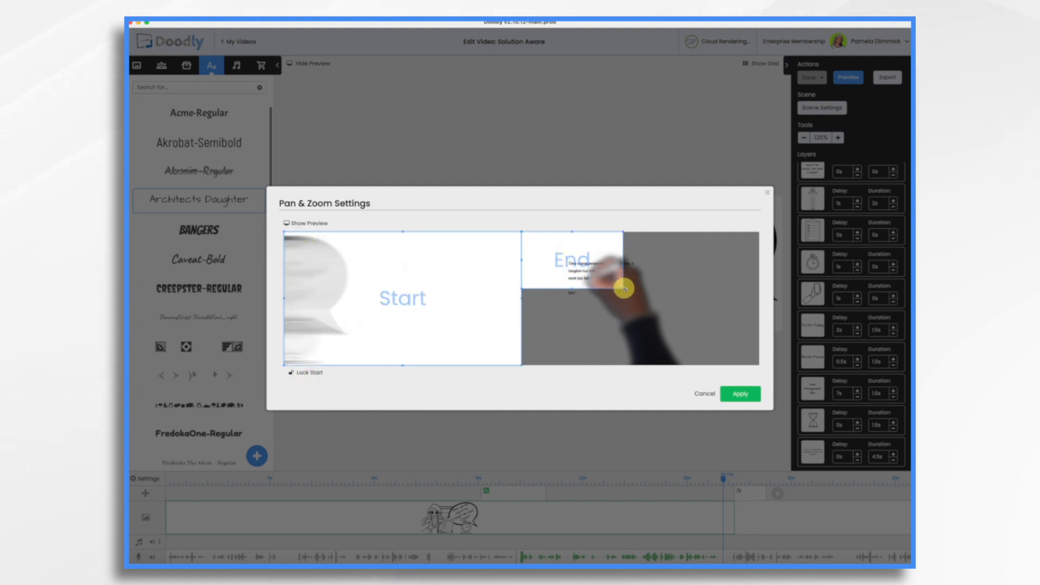
{"action": "left_click_drag", "start_coordinate": [624, 289], "coordinate": [759, 365]}
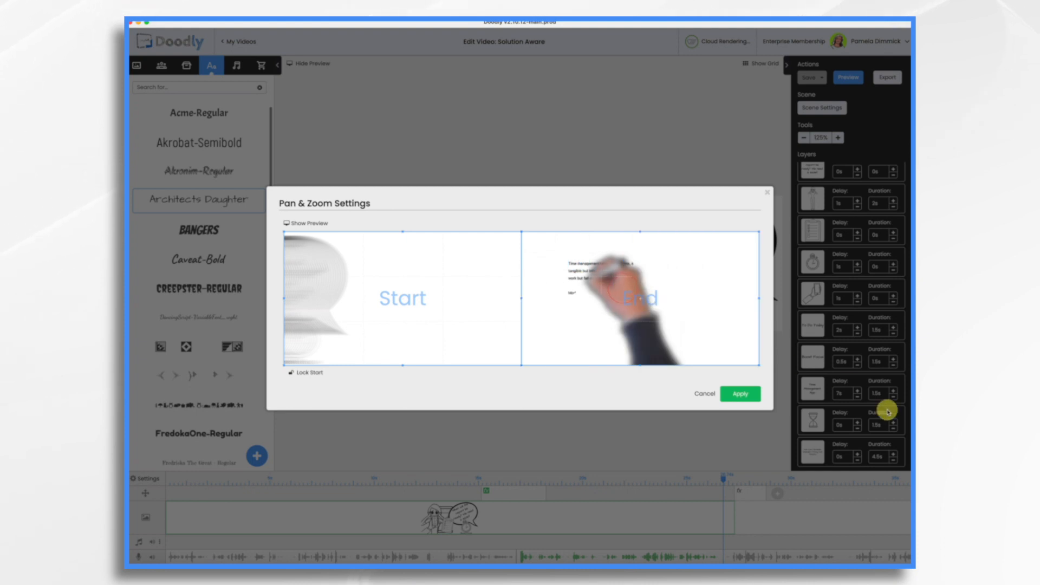
{"action": "left_click", "coordinate": [745, 398]}
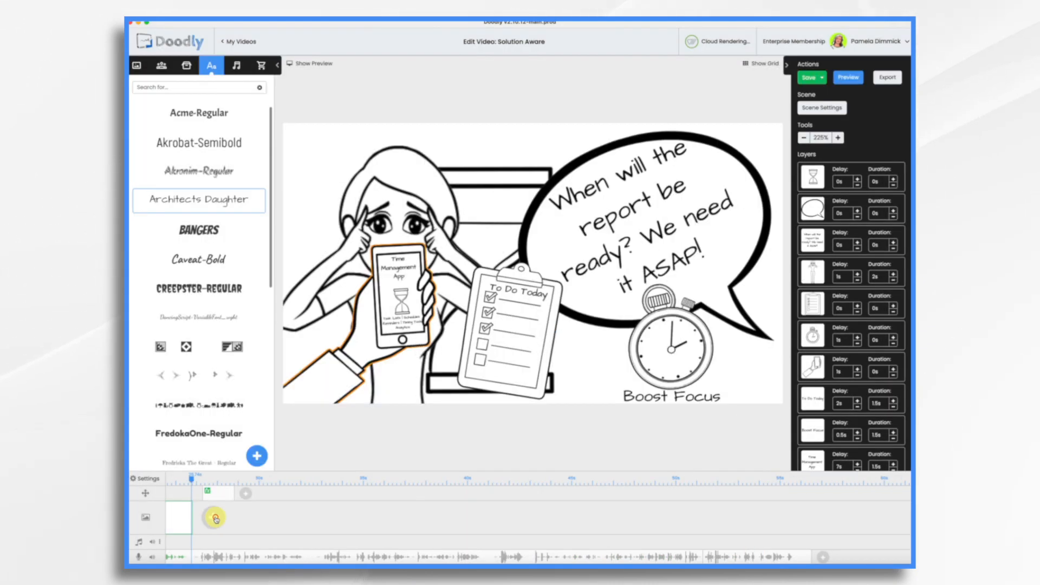
Add a new scene containing large Acme-Regular text reading "Get Everything Done"
{"action": "left_click", "coordinate": [213, 518]}
{"action": "left_click", "coordinate": [195, 113]}
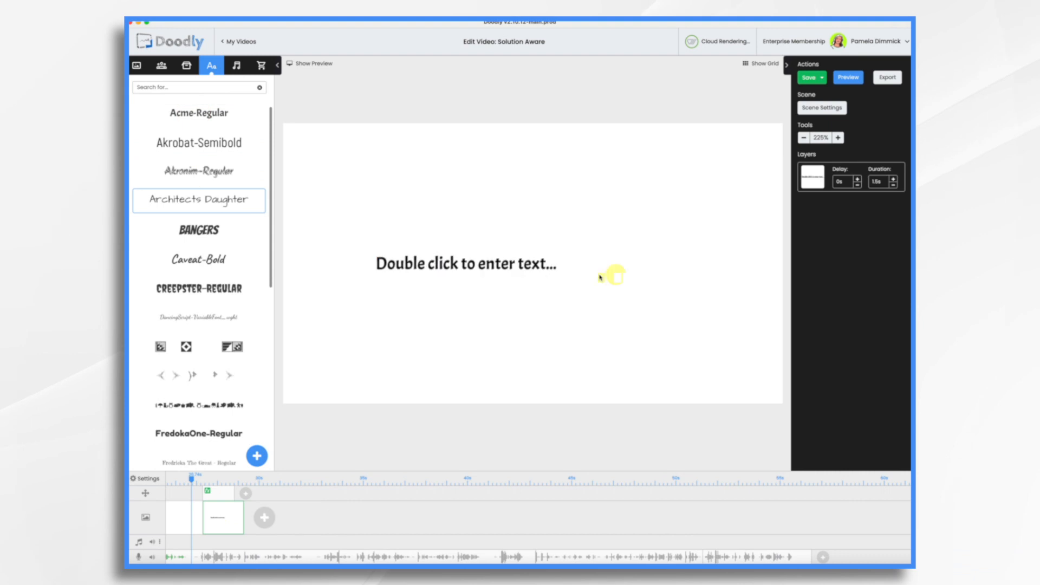
{"action": "double_click", "coordinate": [539, 257]}
{"action": "key", "text": "ctrl+a"}
{"action": "type", "text": "Get Everything Do"}
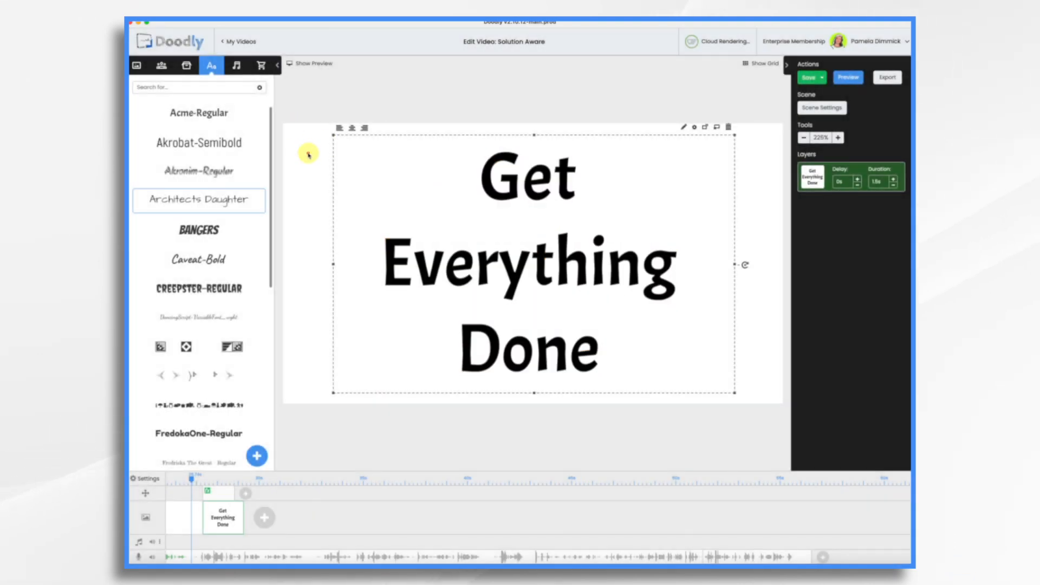
{"action": "left_click", "coordinate": [308, 153]}
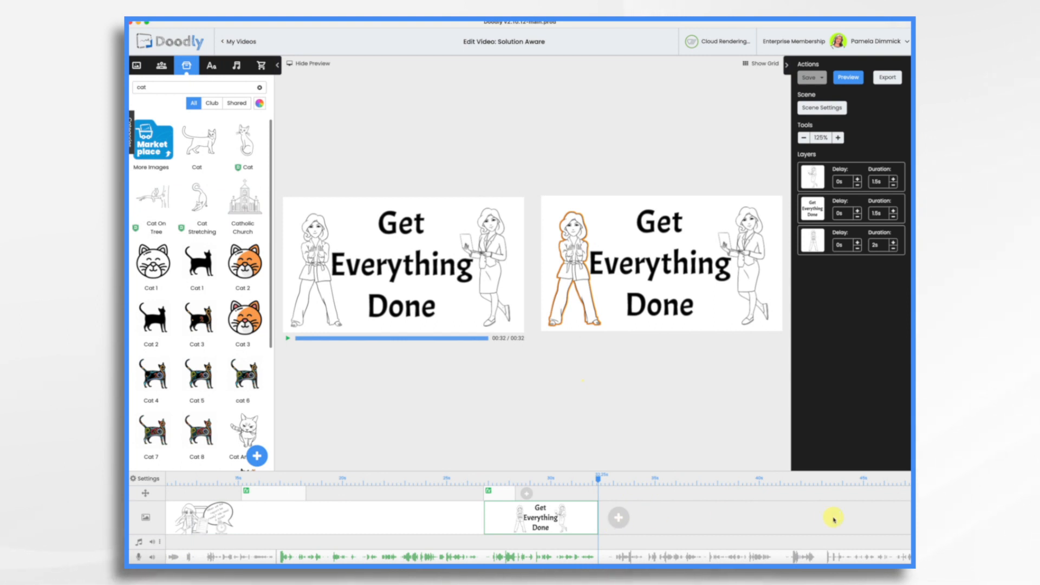
Add a blank scene after the Get Everything Done scene
{"action": "scroll", "coordinate": [834, 519], "scroll_direction": "right", "scroll_amount": 5}
{"action": "left_click", "coordinate": [722, 264]}
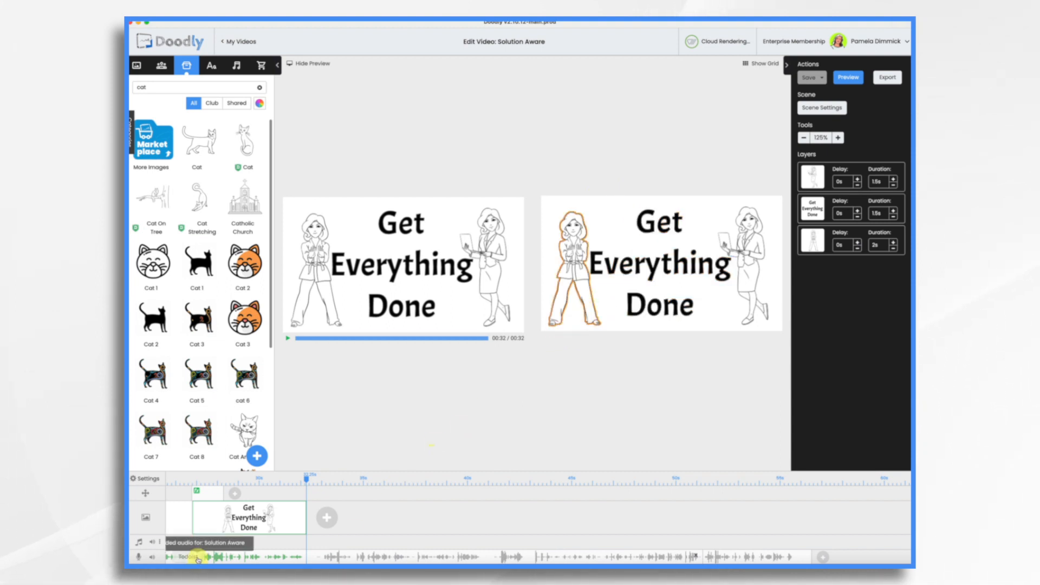
{"action": "left_click", "coordinate": [327, 524]}
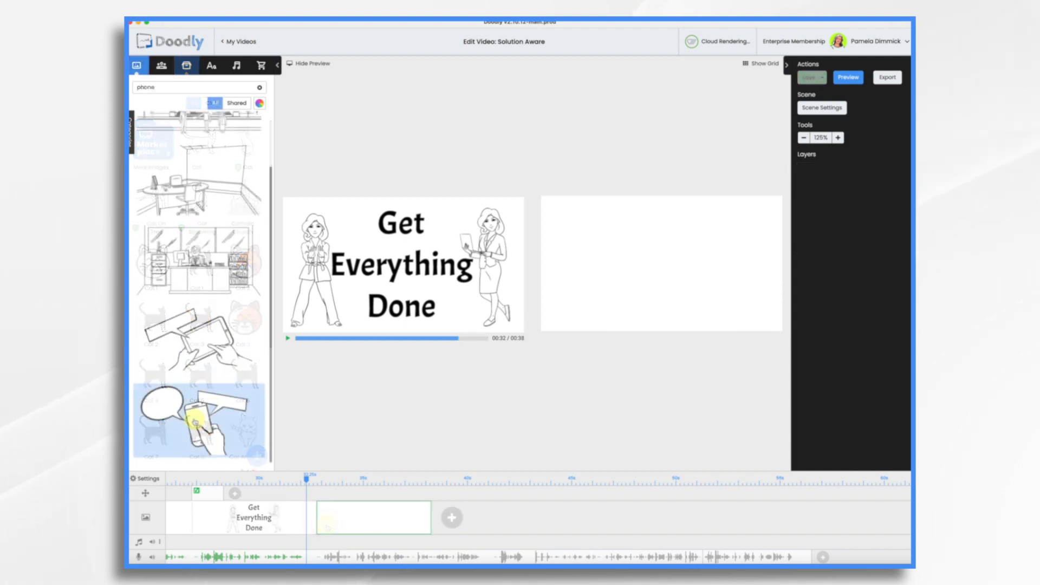
Fill the blank scene with the hand-held phone and speech bubbles template, and move the rectangular speech bubble farther from the phone
{"action": "left_click_drag", "start_coordinate": [203, 420], "coordinate": [657, 273]}
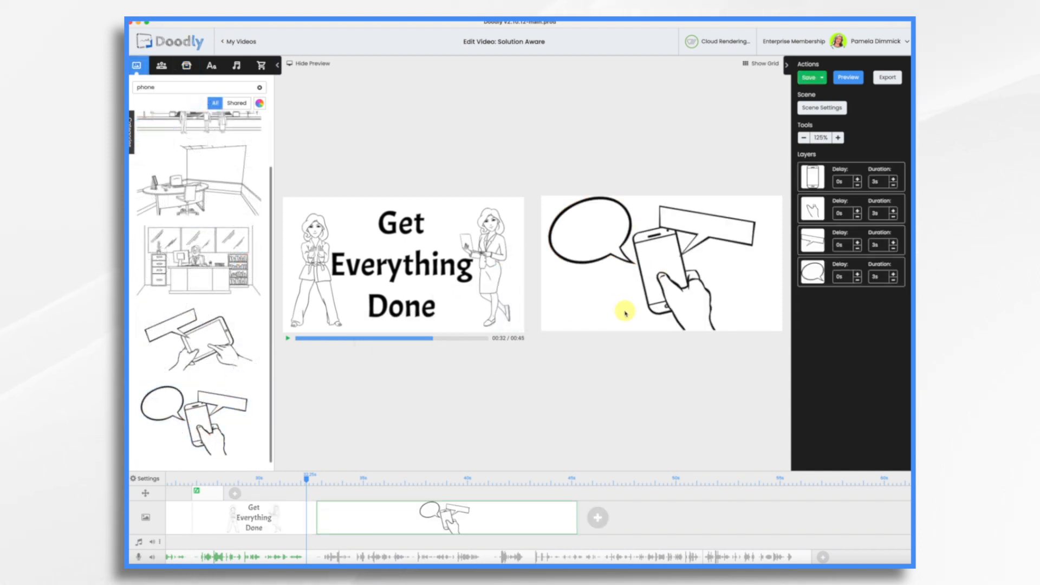
{"action": "left_click_drag", "start_coordinate": [709, 229], "coordinate": [734, 227]}
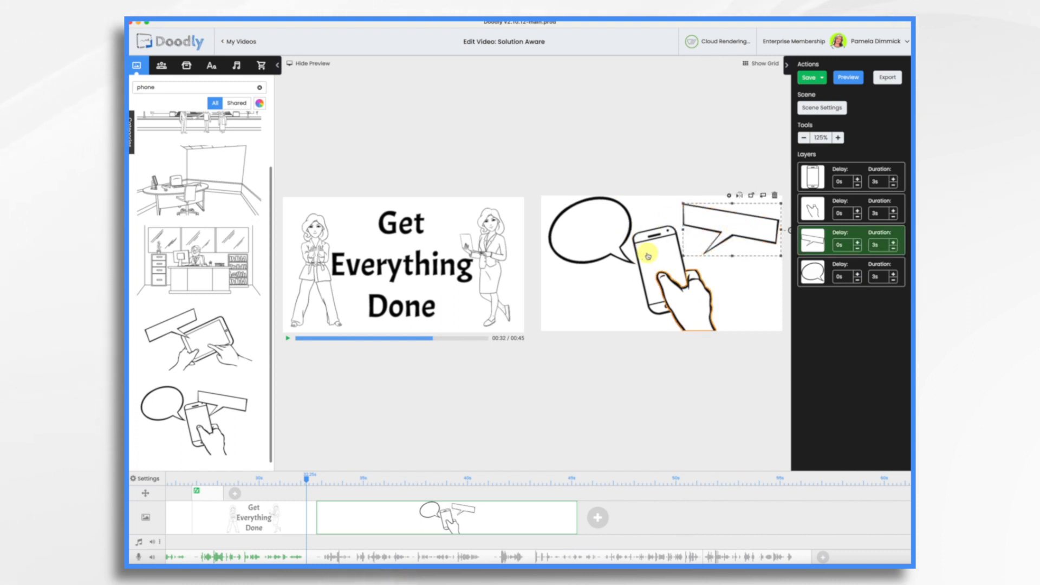
{"action": "left_click", "coordinate": [302, 66]}
Search the props for "acme time" and add the Acme Time Tune logo to the scene without replacing the phone image
{"action": "left_click", "coordinate": [186, 67]}
{"action": "double_click", "coordinate": [159, 91]}
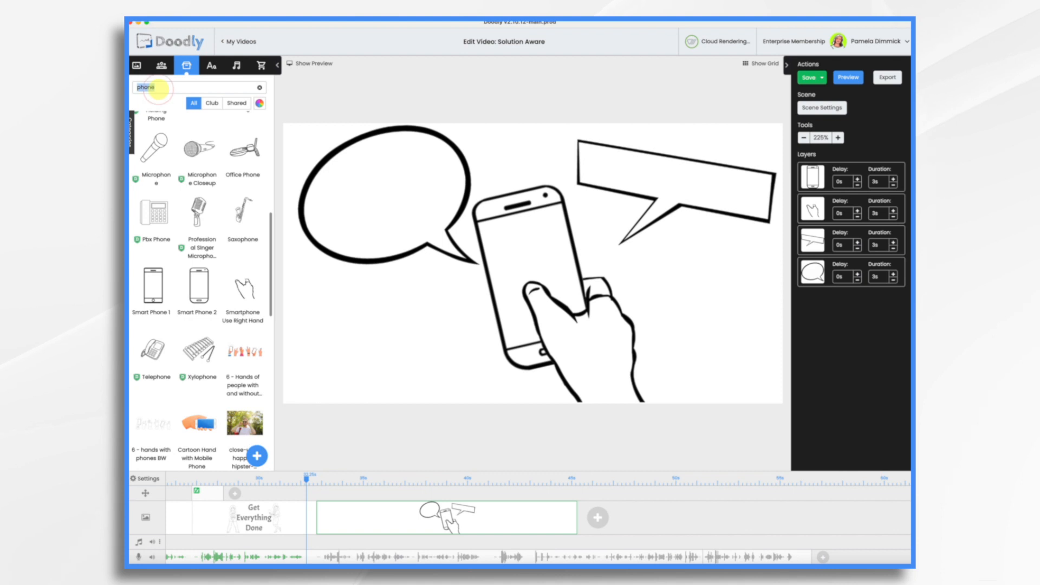
{"action": "type", "text": "acme time"}
{"action": "left_click_drag", "start_coordinate": [198, 136], "coordinate": [539, 260]}
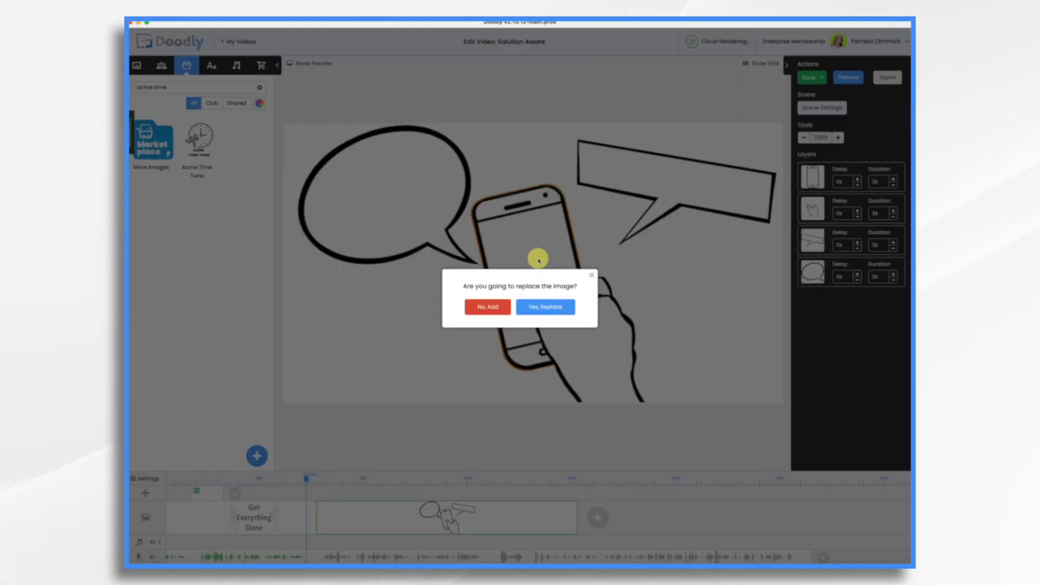
{"action": "left_click", "coordinate": [486, 309]}
Shrink and tilt the Acme Time Tune logo to fit the phone's screen, and move its layer directly after the phone layer
{"action": "left_click_drag", "start_coordinate": [608, 315], "coordinate": [527, 247]}
{"action": "left_click_drag", "start_coordinate": [502, 203], "coordinate": [529, 248]}
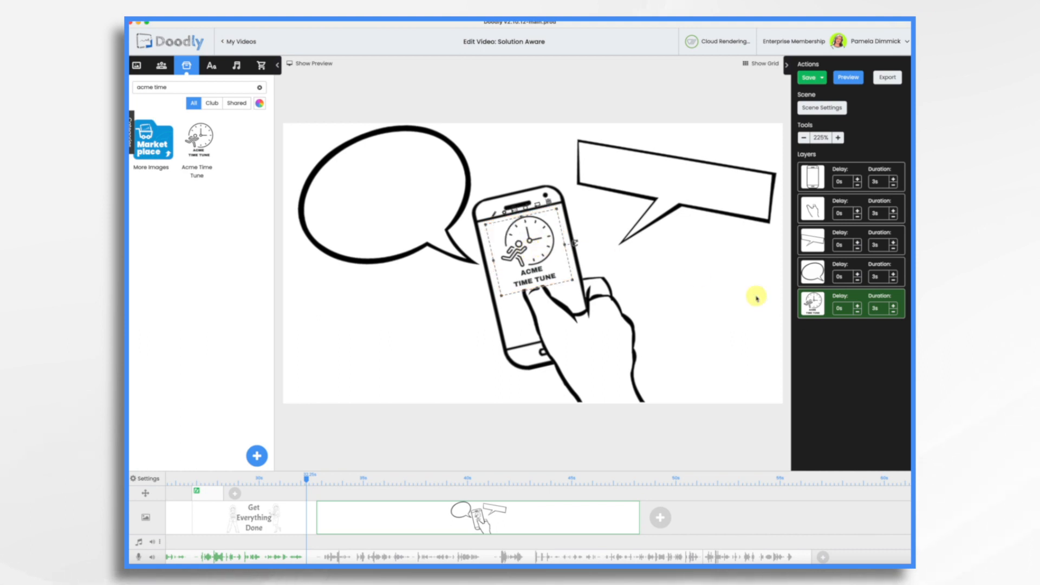
{"action": "left_click_drag", "start_coordinate": [812, 305], "coordinate": [813, 209]}
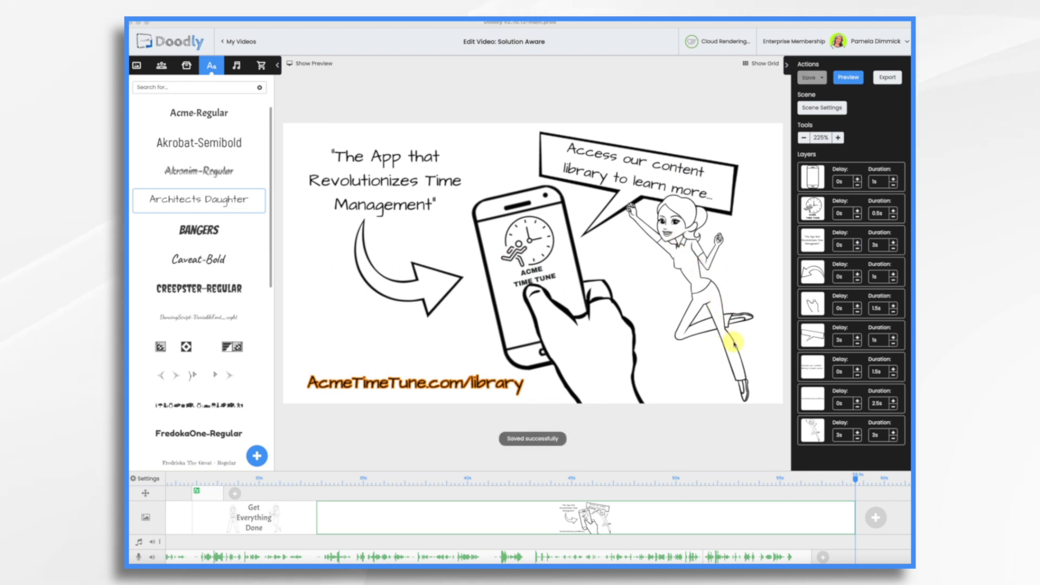
Add the music track A New Hope to the soundtrack at the start of the video
{"action": "left_click", "coordinate": [236, 66]}
{"action": "left_click", "coordinate": [132, 139]}
{"action": "left_click", "coordinate": [142, 159]}
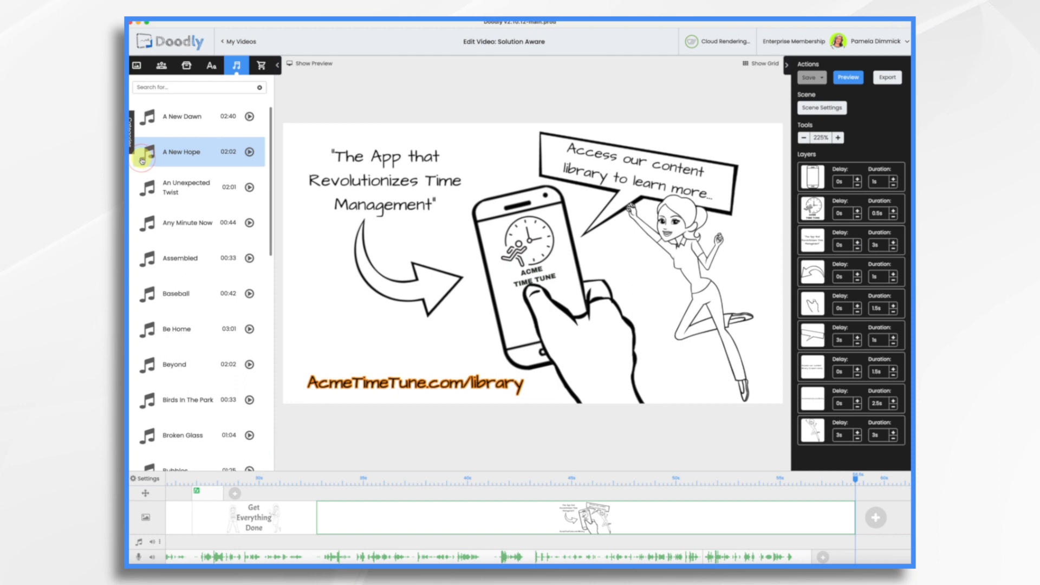
{"action": "left_click", "coordinate": [312, 200]}
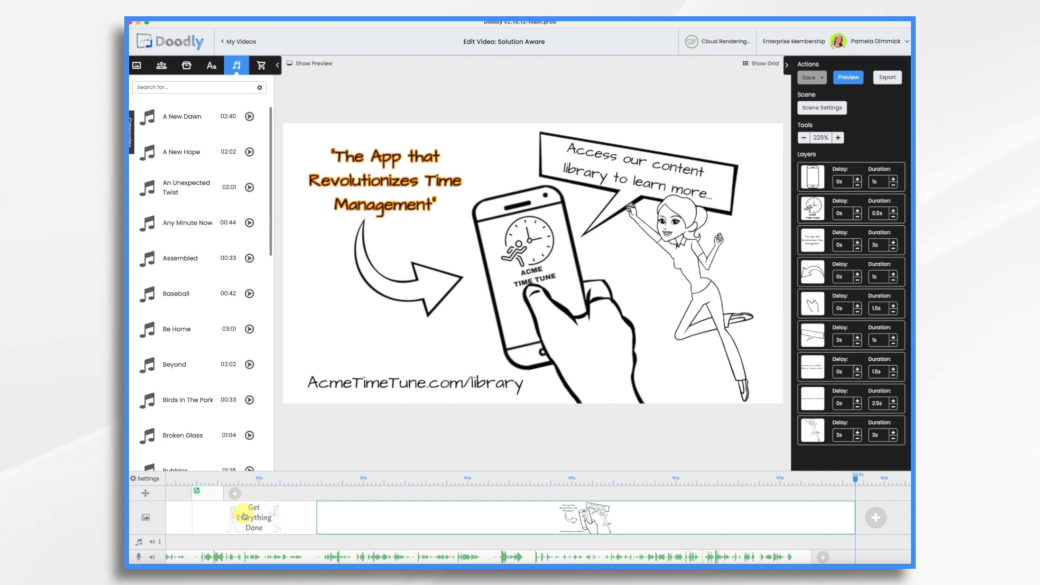
{"action": "scroll", "coordinate": [244, 516], "scroll_direction": "left", "scroll_amount": 10}
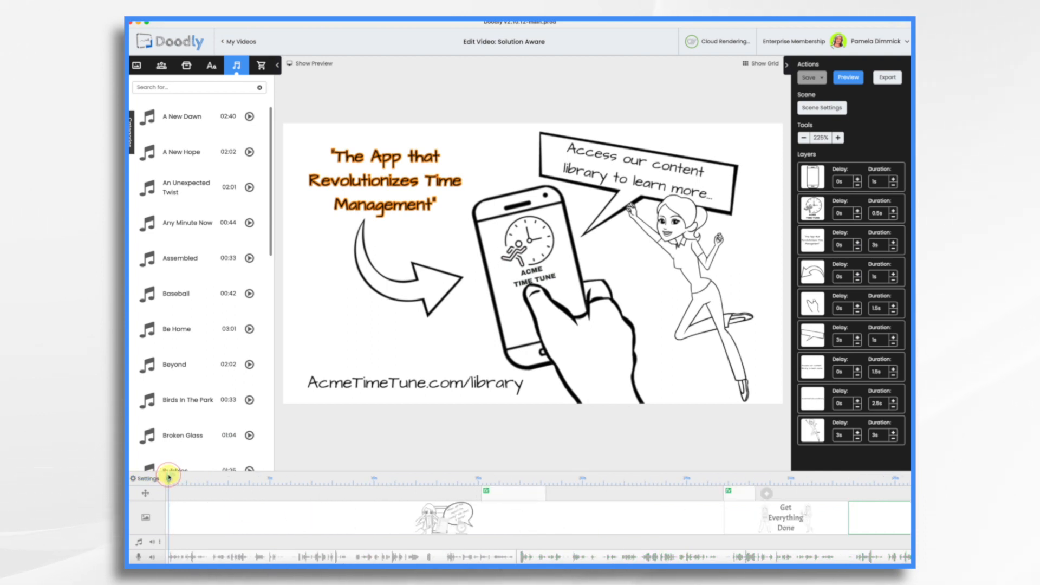
{"action": "left_click_drag", "start_coordinate": [185, 150], "coordinate": [232, 545]}
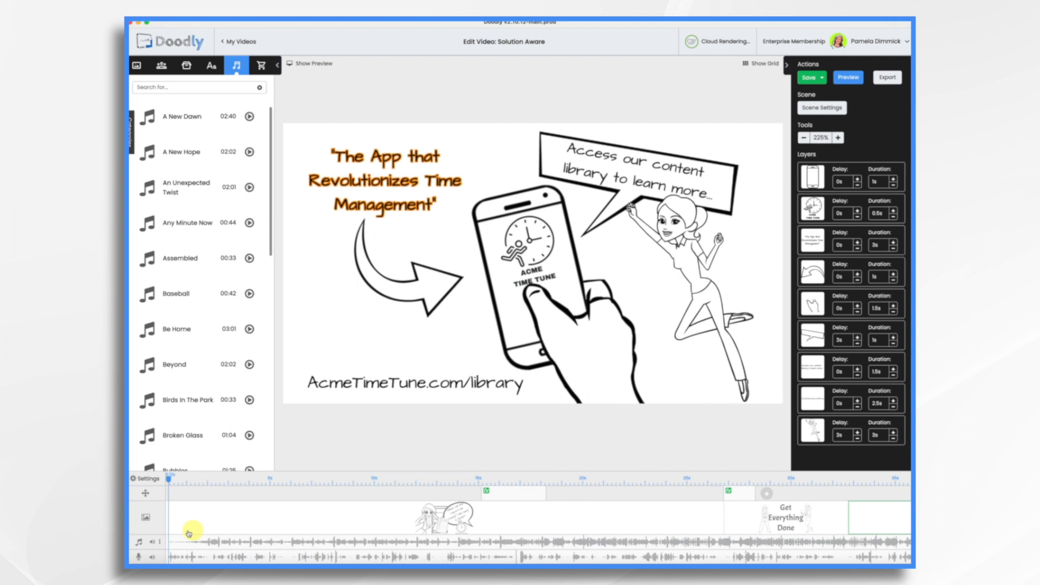
Adjust the background music volume and trim the A New Hope track to stop at the end of the final scene
{"action": "left_click", "coordinate": [153, 544]}
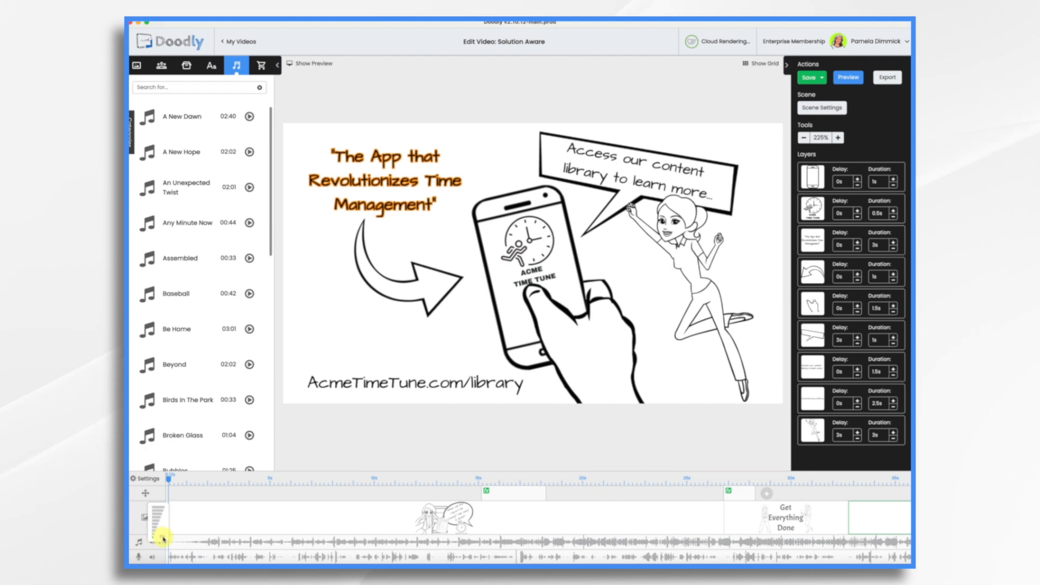
{"action": "scroll", "coordinate": [751, 545], "scroll_direction": "right", "scroll_amount": 20}
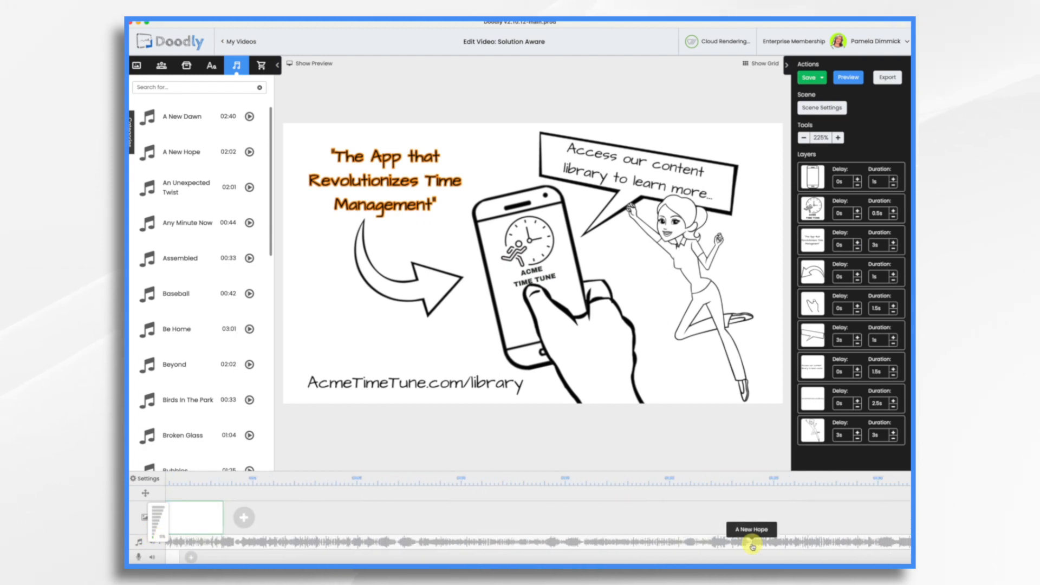
{"action": "scroll", "coordinate": [752, 546], "scroll_direction": "right", "scroll_amount": 10}
{"action": "left_click_drag", "start_coordinate": [812, 544], "coordinate": [223, 545]}
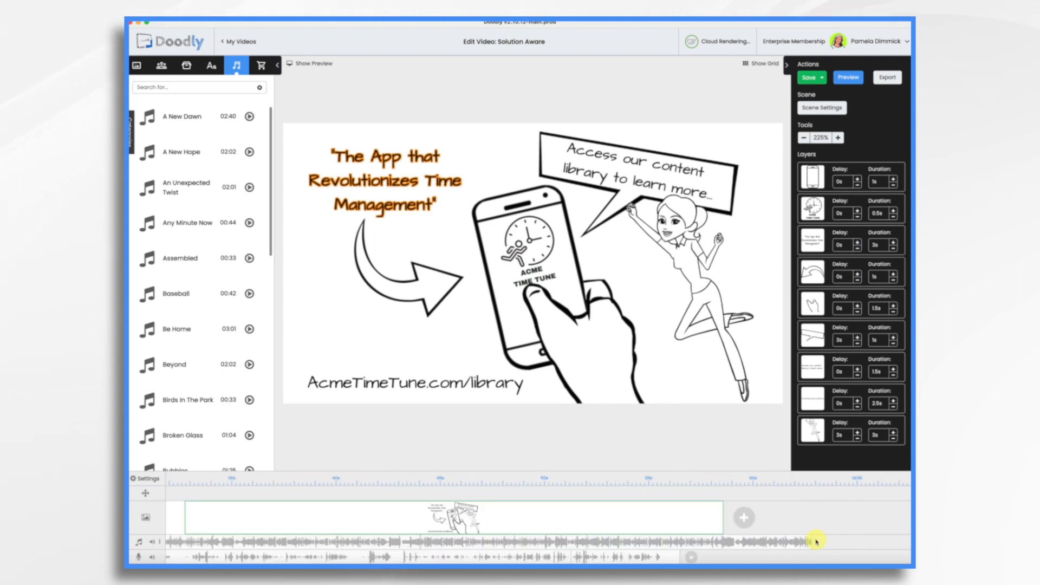
{"action": "left_click_drag", "start_coordinate": [810, 543], "coordinate": [721, 541]}
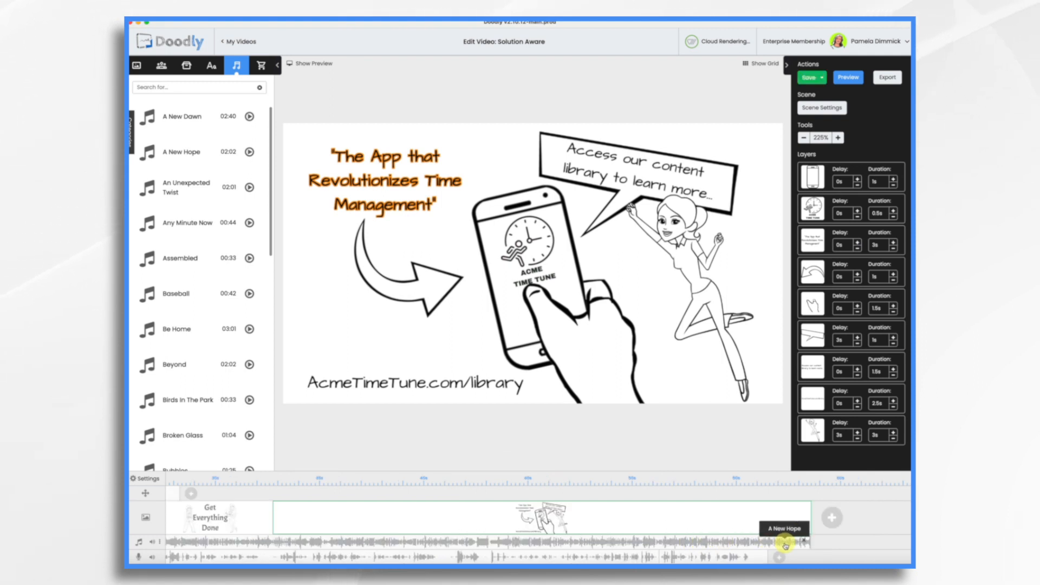
Add a fade-out to A New Hope, lengthen it to begin where the voiceover ends, and preview the video
{"action": "right_click", "coordinate": [786, 545]}
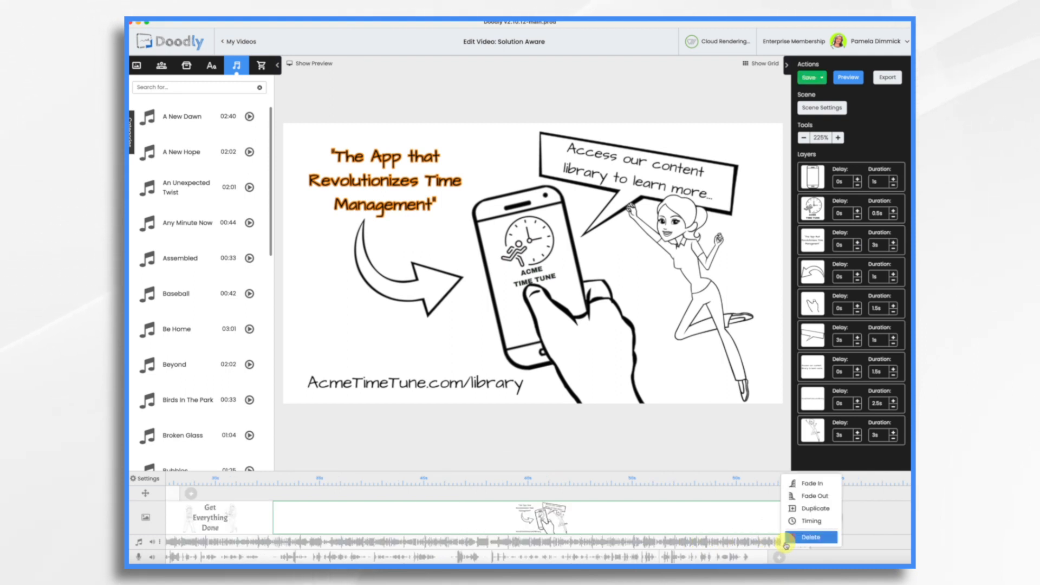
{"action": "left_click", "coordinate": [797, 499]}
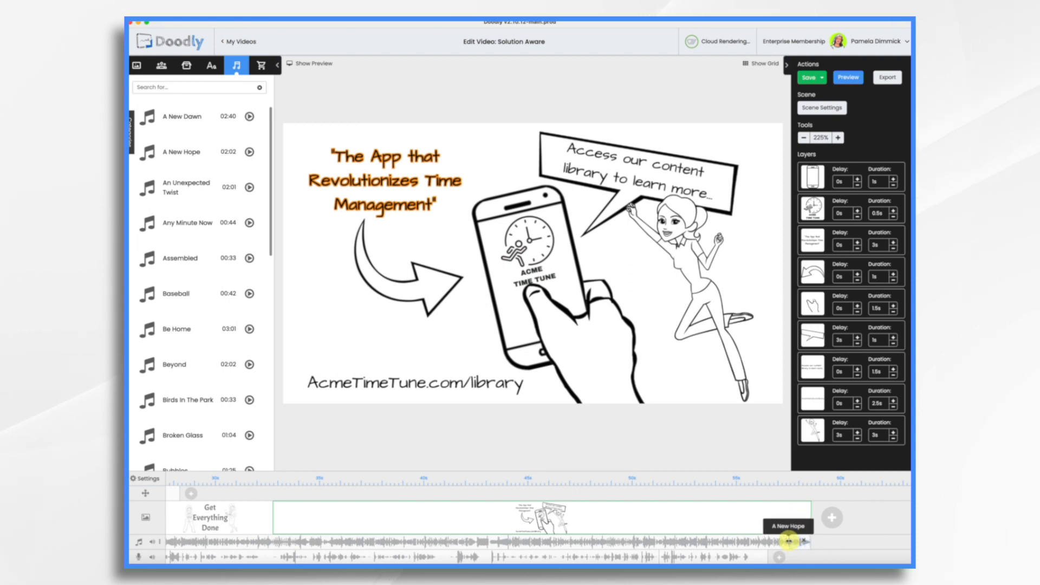
{"action": "left_click_drag", "start_coordinate": [788, 541], "coordinate": [746, 540]}
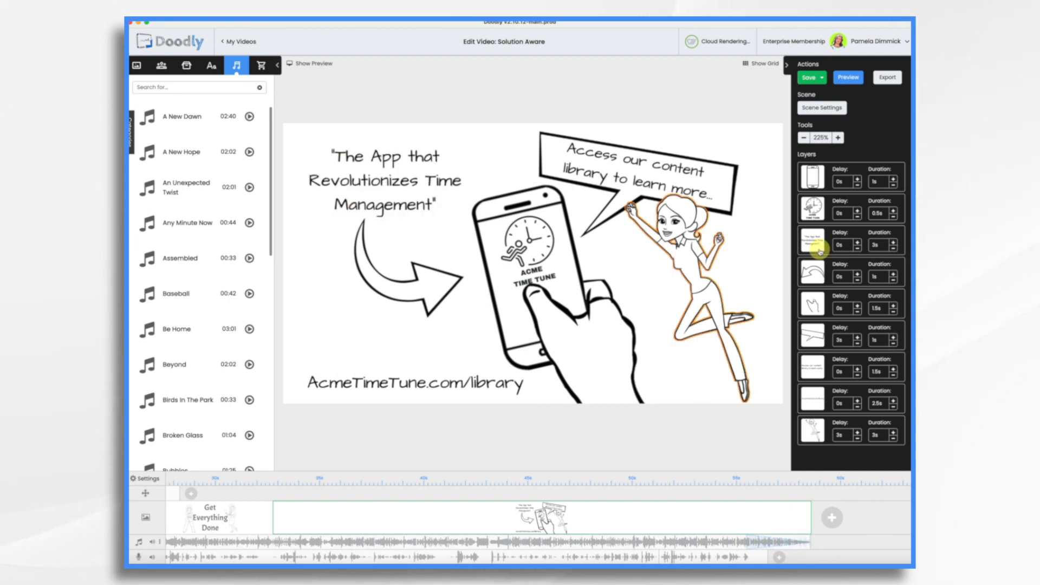
{"action": "left_click", "coordinate": [861, 81]}
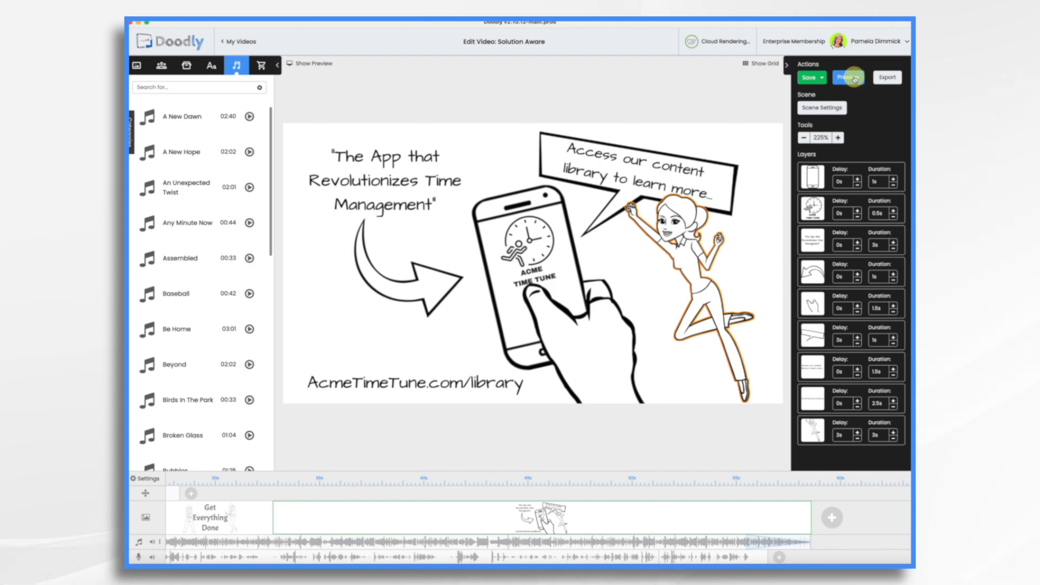